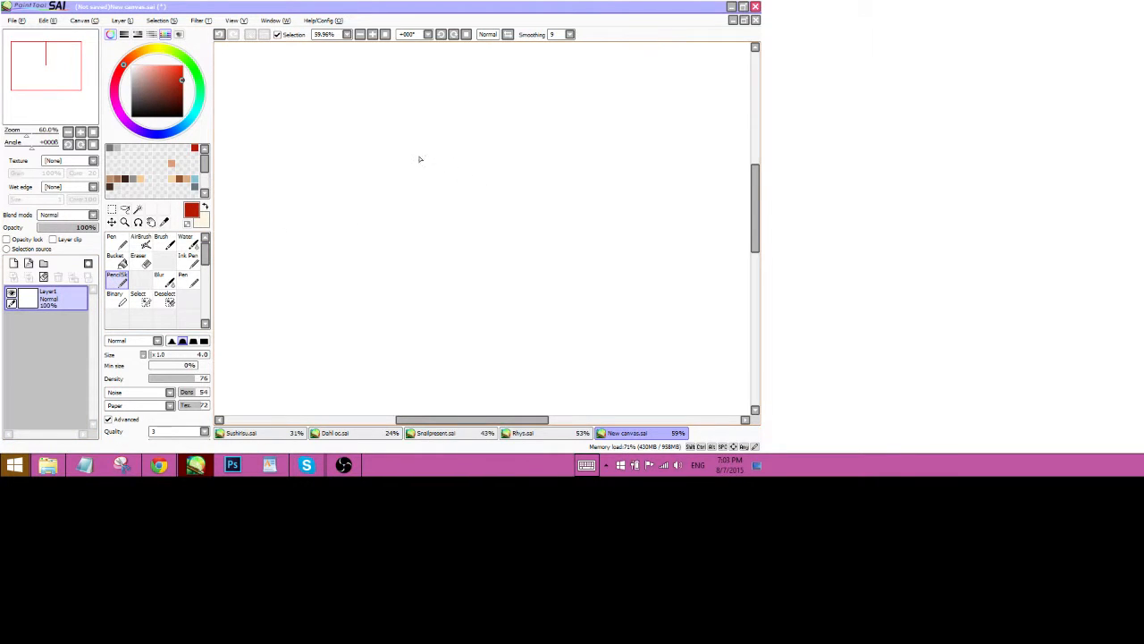
# Sketch a rough red face with the Pencil: lower and upper head outline, an eye and a smile.
pyautogui.moveTo(393, 162)
pyautogui.mouseDown()
pyautogui.moveTo(402, 283)
pyautogui.moveTo(456, 342)
pyautogui.moveTo(571, 290)
pyautogui.moveTo(523, 345)
pyautogui.moveTo(587, 222)
pyautogui.mouseUp()
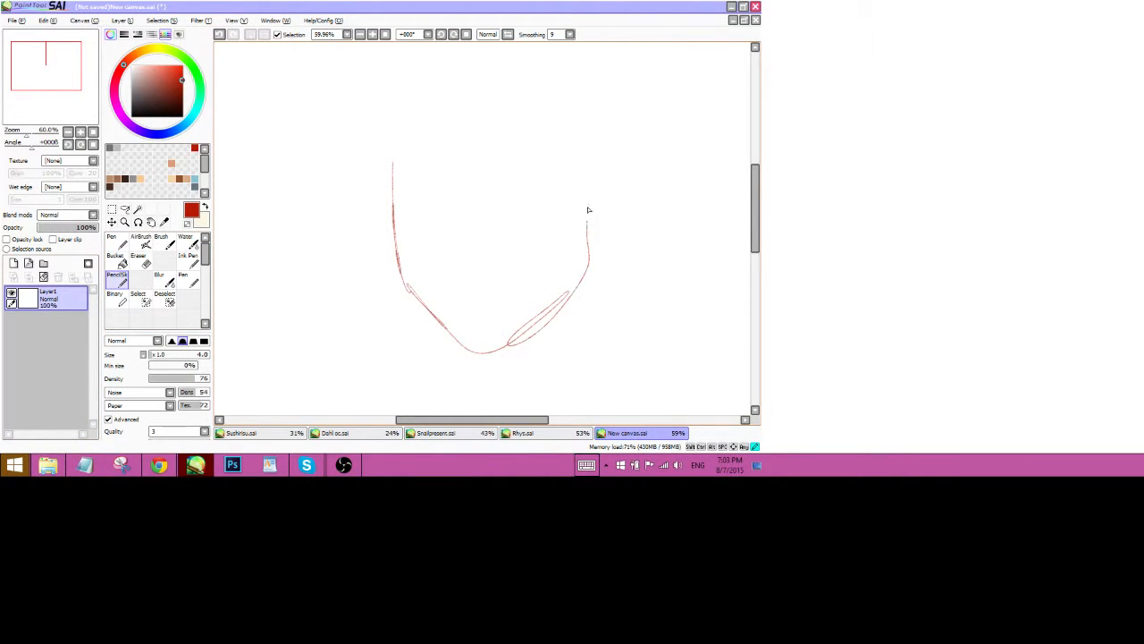
pyautogui.moveTo(411, 189); pyautogui.dragTo(413, 188)
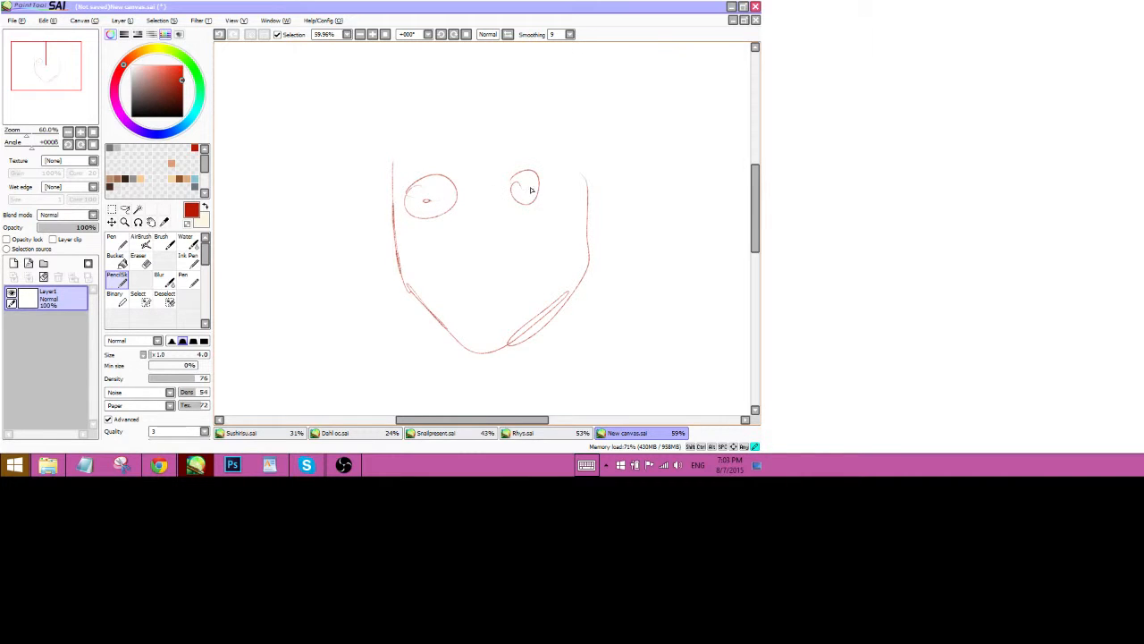
pyautogui.moveTo(431, 270); pyautogui.dragTo(530, 254)
pyautogui.moveTo(392, 157)
pyautogui.mouseDown()
pyautogui.moveTo(399, 120)
pyautogui.moveTo(475, 80)
pyautogui.moveTo(577, 131)
pyautogui.mouseUp()
pyautogui.moveTo(27, 133); pyautogui.dragTo(22, 133)
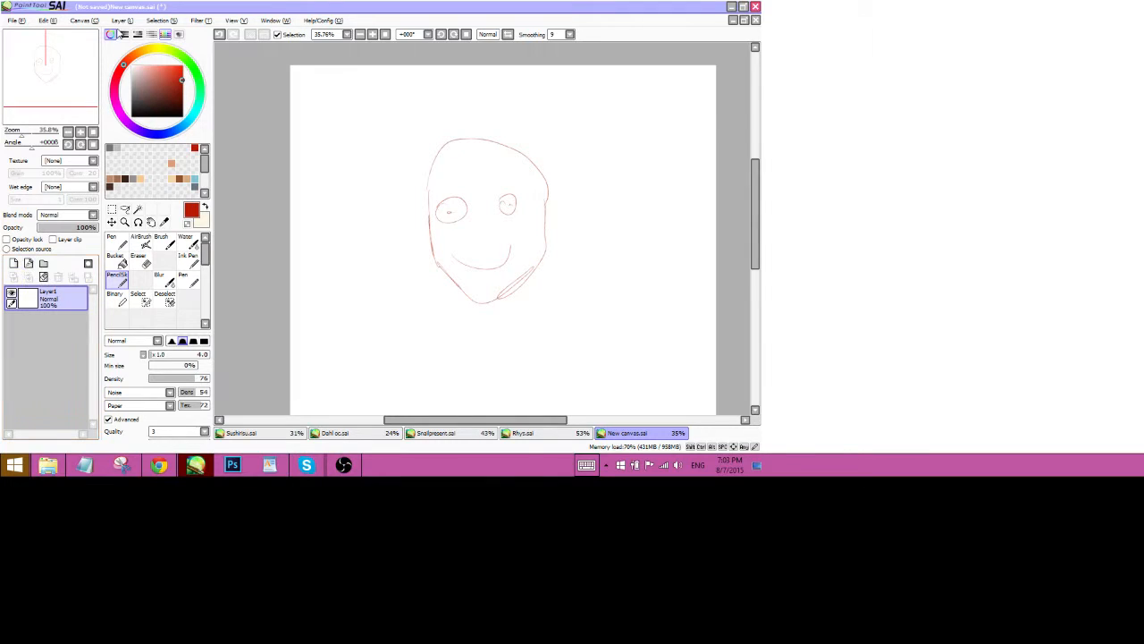
# Add vector layer Vector1 above Layer1, make it active, and set the drawing colour to black.
pyautogui.click(121, 21)
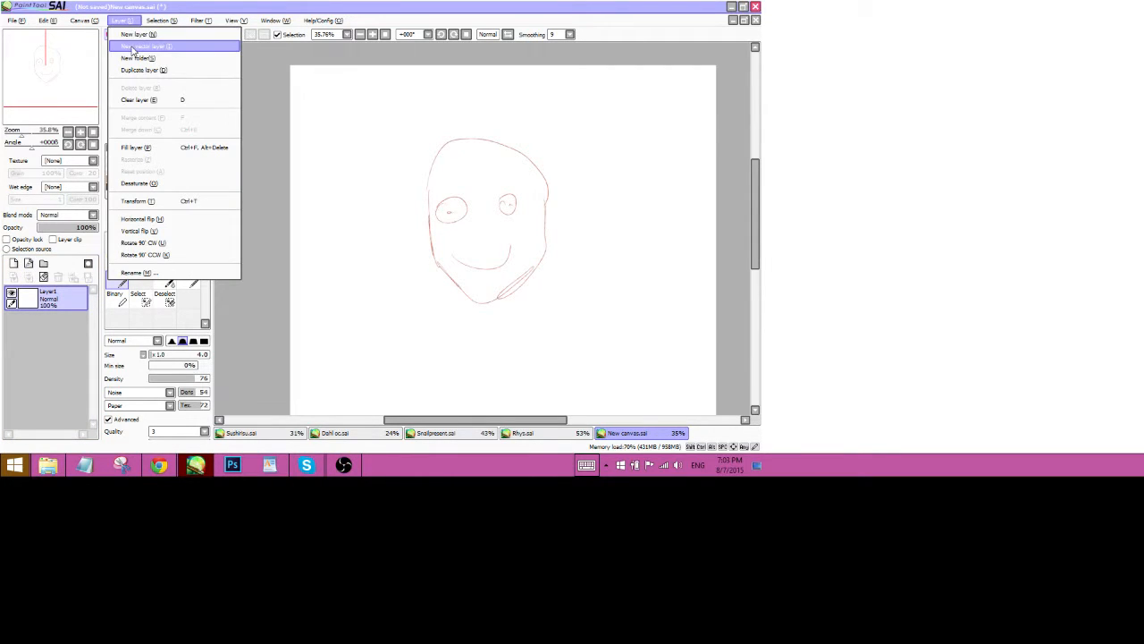
pyautogui.click(46, 340)
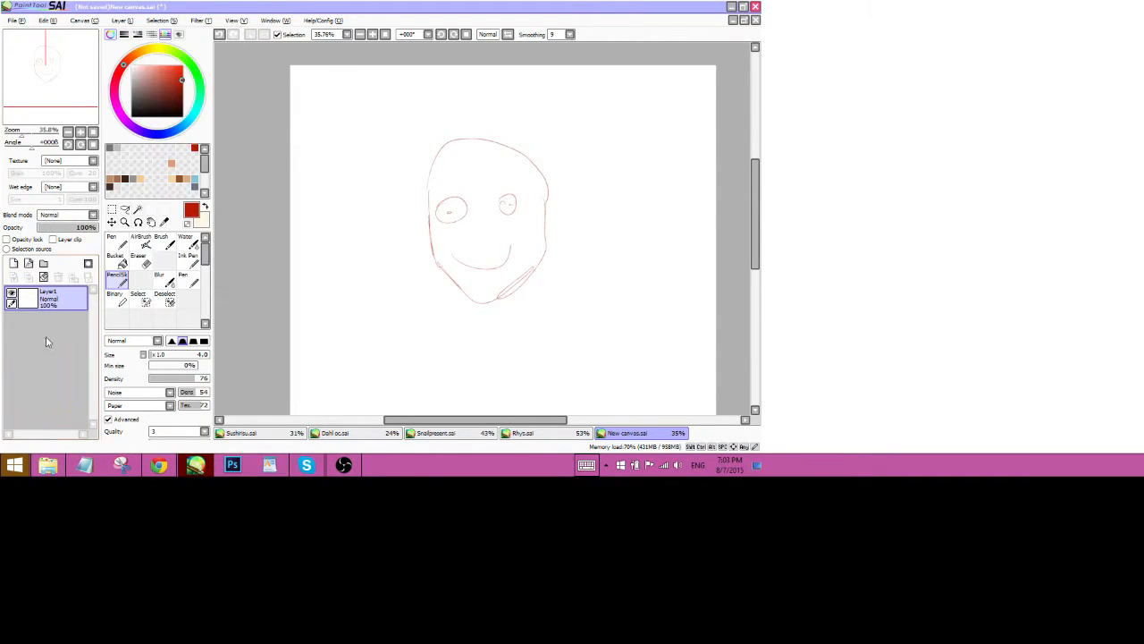
pyautogui.click(29, 266)
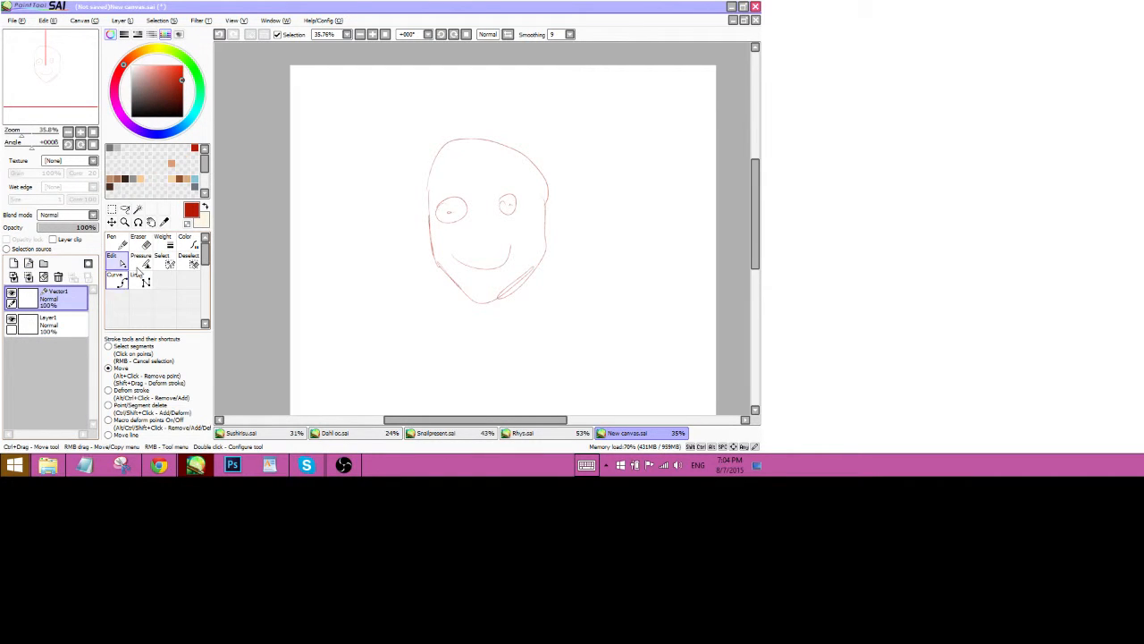
pyautogui.click(46, 323)
pyautogui.click(50, 302)
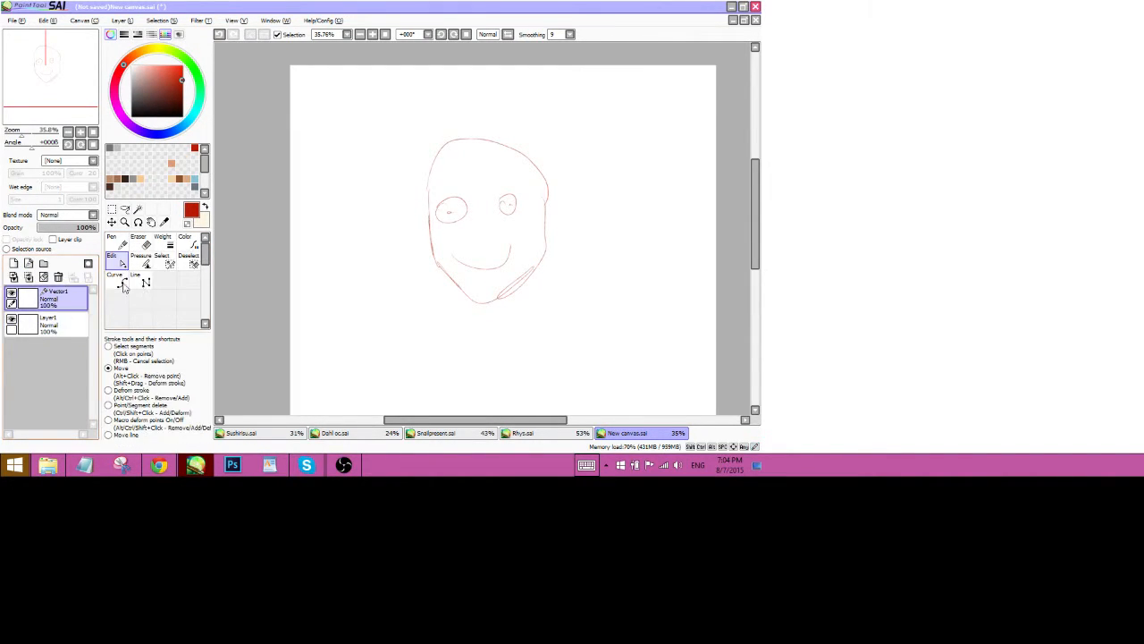
pyautogui.click(57, 319)
pyautogui.click(57, 304)
pyautogui.click(205, 208)
pyautogui.moveTo(165, 83); pyautogui.dragTo(184, 119)
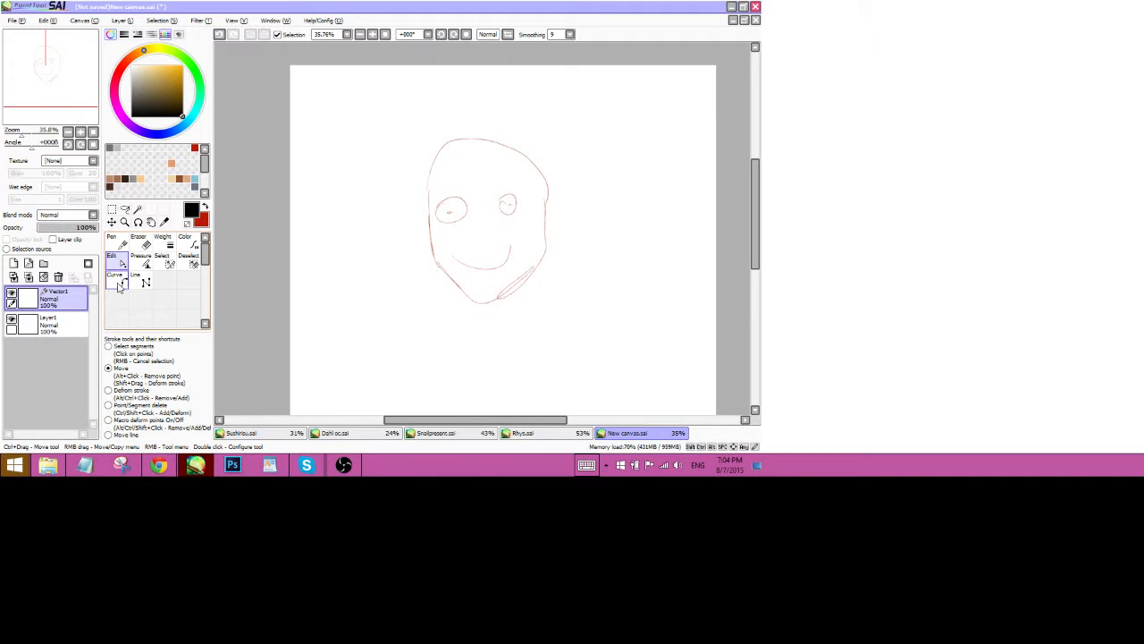
# With the vector Pen chosen, fade the red sketch layer Layer1 to 39% opacity.
pyautogui.click(118, 239)
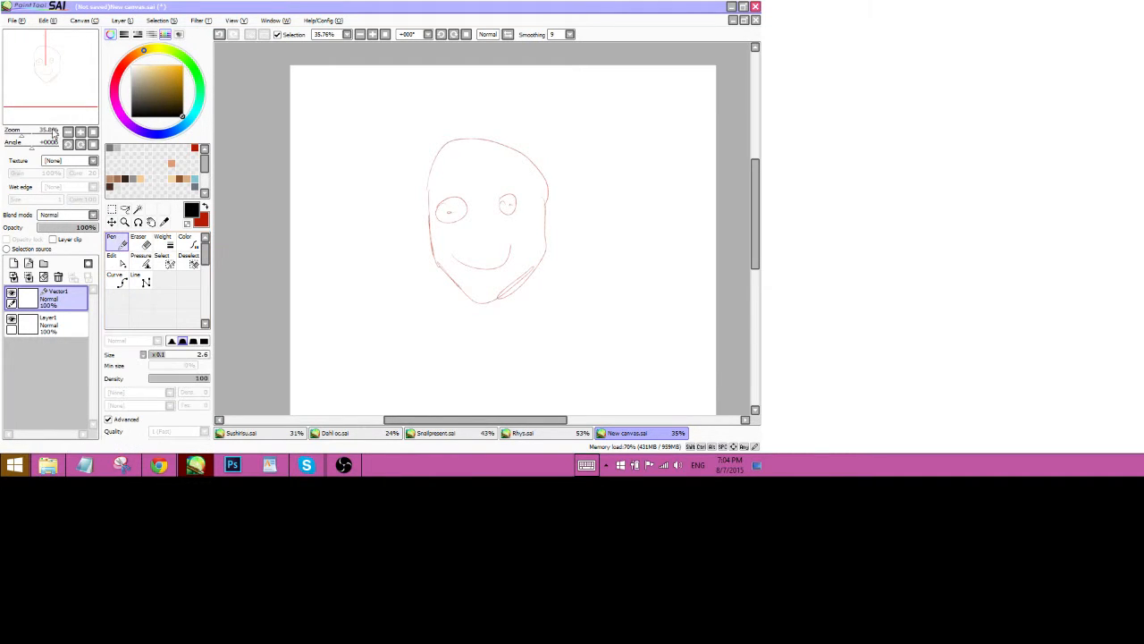
pyautogui.moveTo(20, 133); pyautogui.dragTo(25, 132)
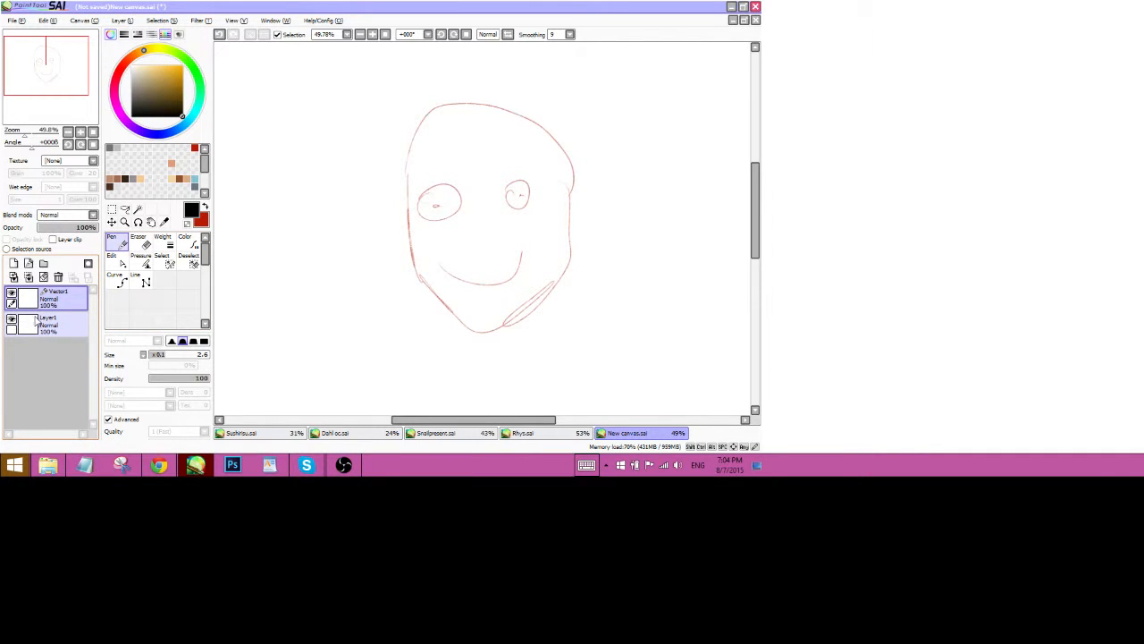
pyautogui.click(37, 319)
pyautogui.moveTo(90, 227); pyautogui.dragTo(61, 227)
pyautogui.click(45, 297)
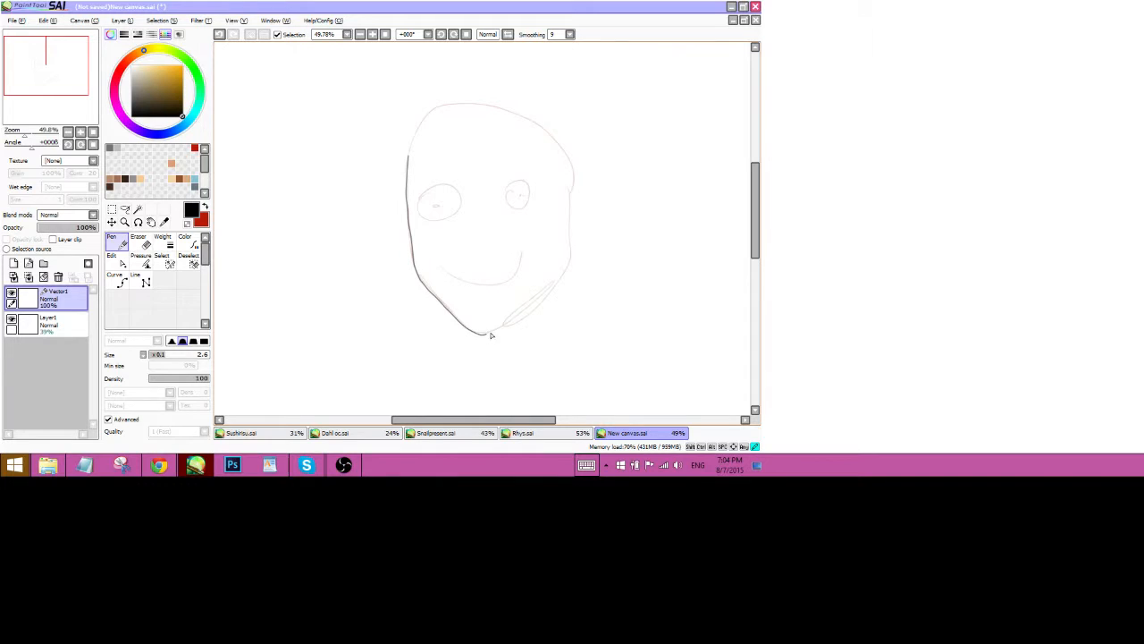
# Trace the right and left edges of the head in black on Vector1.
pyautogui.moveTo(570, 216)
pyautogui.mouseDown()
pyautogui.moveTo(579, 177)
pyautogui.moveTo(529, 118)
pyautogui.mouseUp()
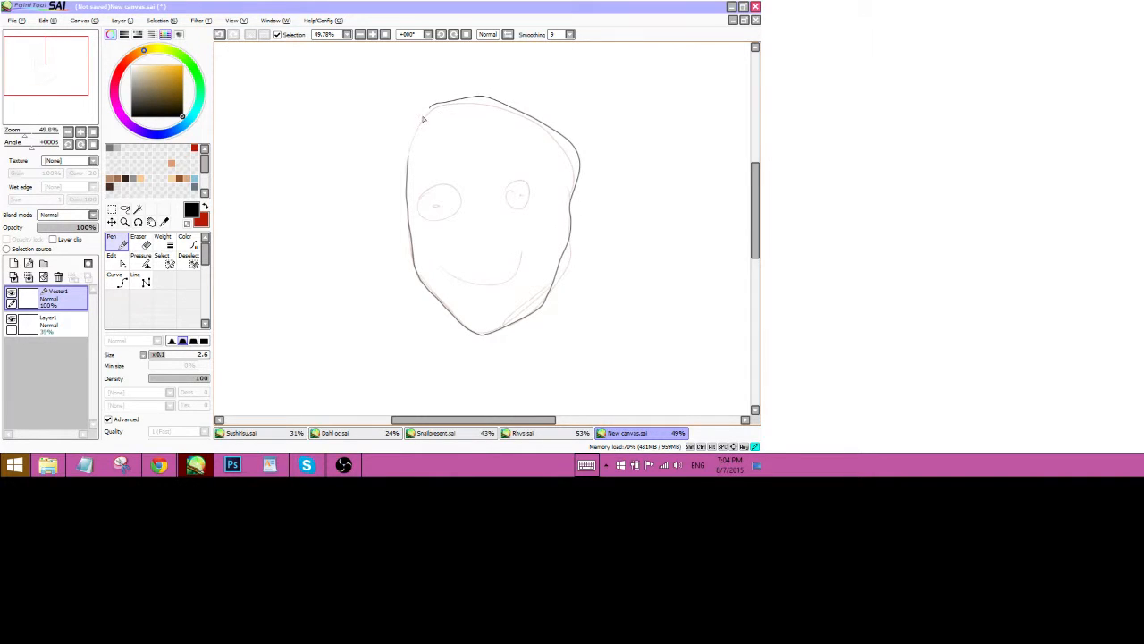
pyautogui.moveTo(424, 118); pyautogui.dragTo(413, 150)
pyautogui.click(116, 260)
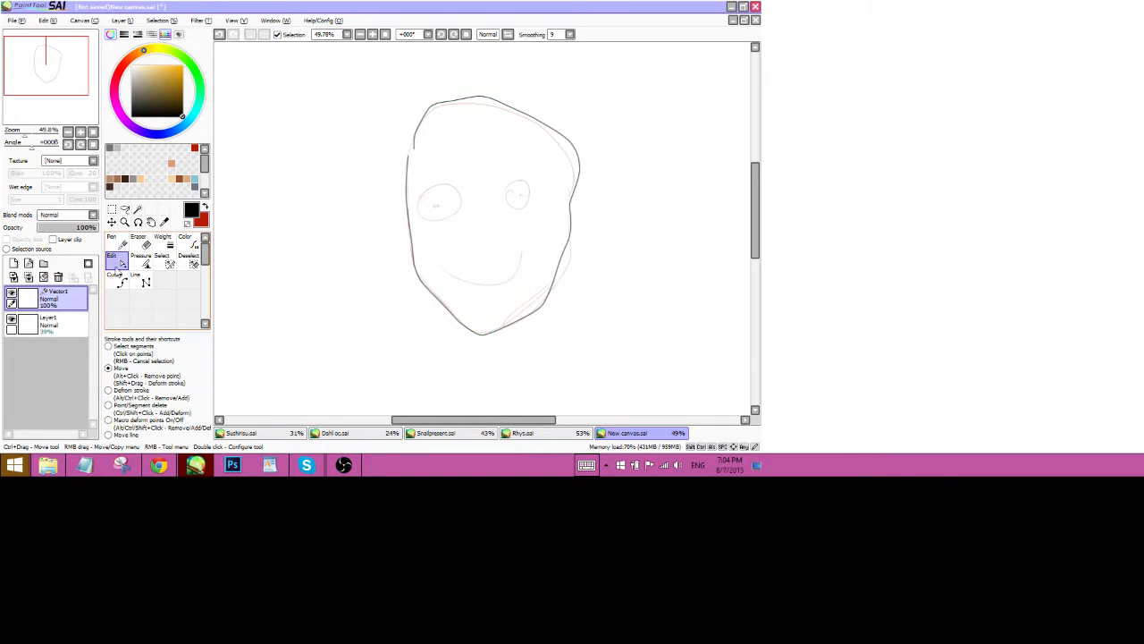
# Hide the red sketch and nudge outline control points to reshape the top of the head.
pyautogui.click(12, 319)
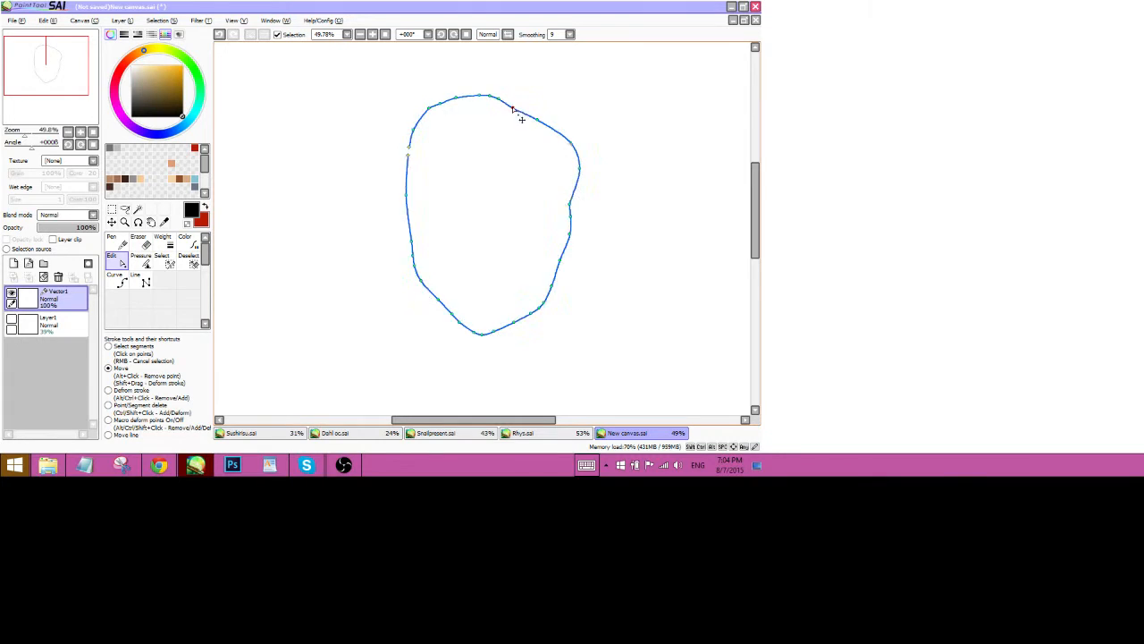
pyautogui.moveTo(513, 109); pyautogui.dragTo(540, 118)
pyautogui.moveTo(406, 195); pyautogui.dragTo(404, 198)
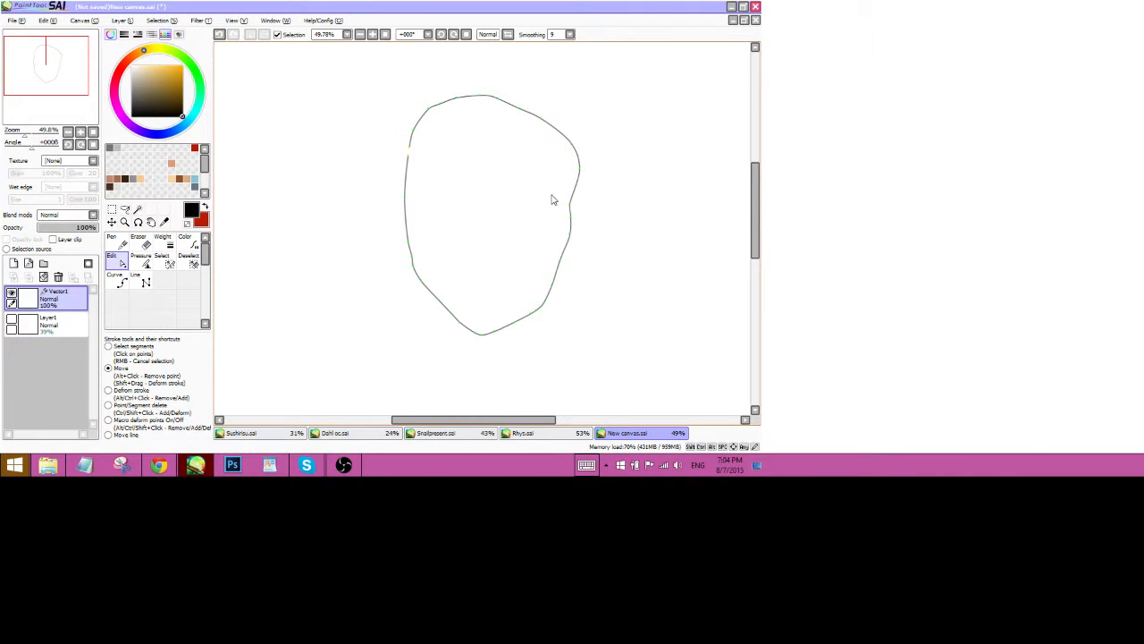
# Show the sketch again and pull the upper-right outline points onto the red lines.
pyautogui.click(12, 319)
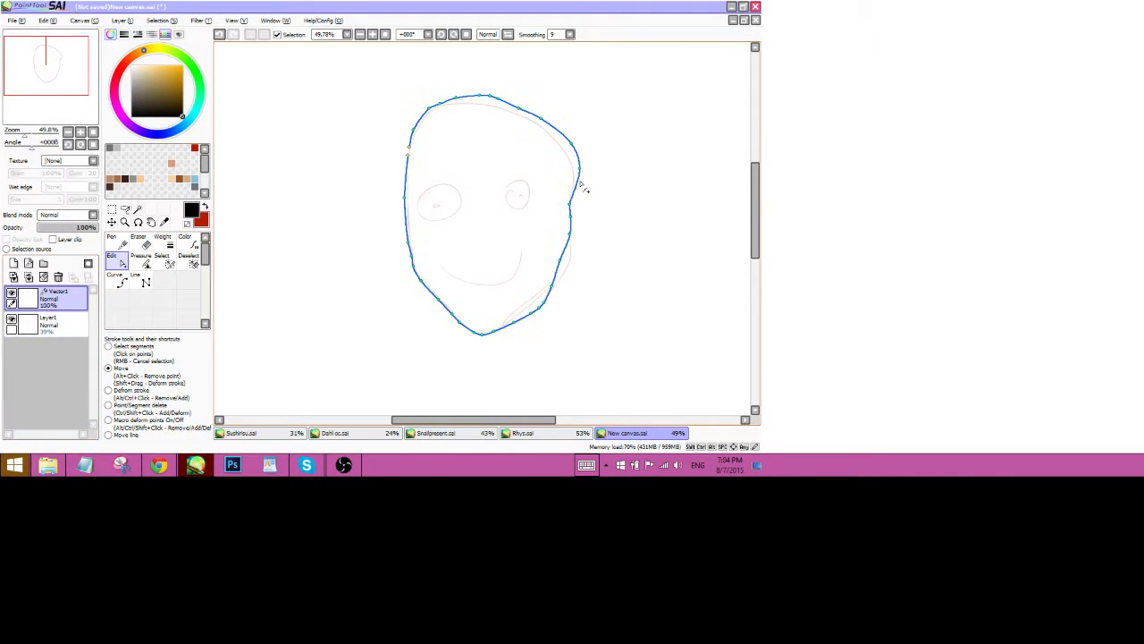
pyautogui.moveTo(572, 143); pyautogui.dragTo(564, 152)
pyautogui.moveTo(580, 168); pyautogui.dragTo(572, 172)
pyautogui.moveTo(540, 118)
pyautogui.mouseDown()
pyautogui.moveTo(483, 104)
pyautogui.moveTo(430, 116)
pyautogui.mouseUp()
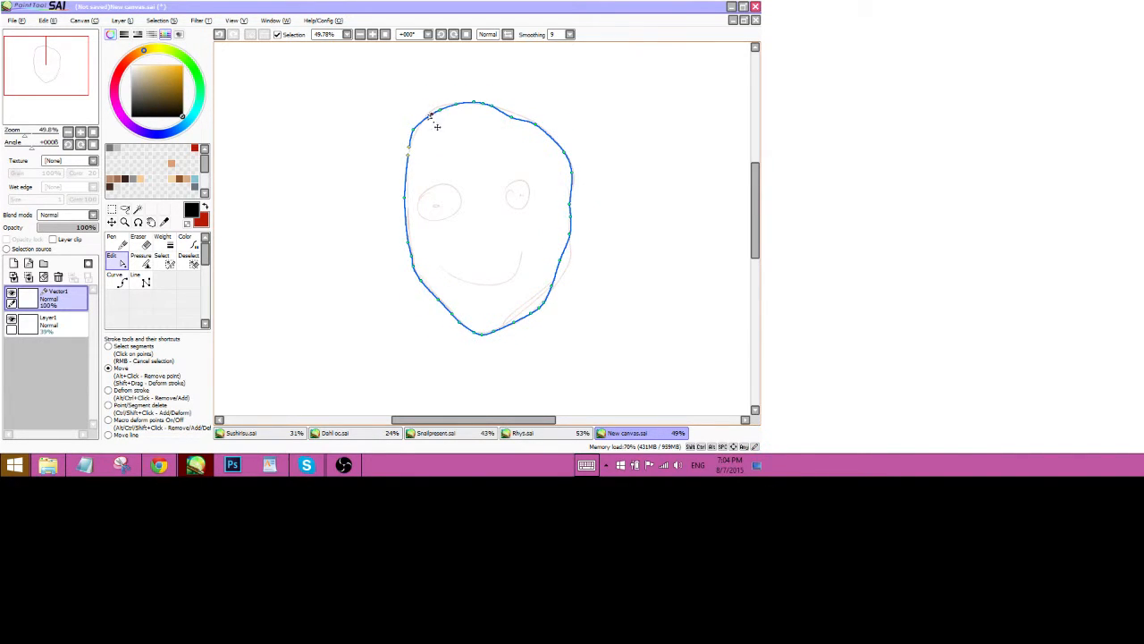
pyautogui.click(139, 241)
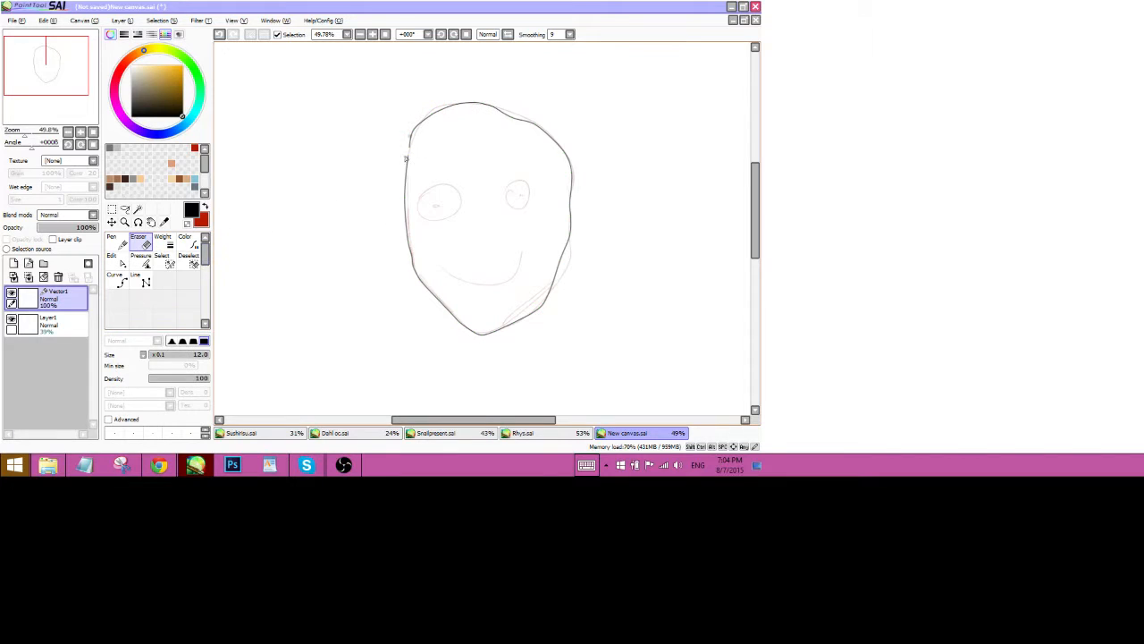
# Enlarge the vector eraser with ], wipe out the whole black head outline, and shrink it back.
pyautogui.press(']')
pyautogui.press(']')
pyautogui.press(']')
pyautogui.press(']')
pyautogui.press(']')
pyautogui.press(']')
pyautogui.press(']')
pyautogui.press(']')
pyautogui.press(']')
pyautogui.press(']')
pyautogui.press(']')
pyautogui.press(']')
pyautogui.press(']')
pyautogui.press(']')
pyautogui.press(']')
pyautogui.press(']')
pyautogui.press(']')
pyautogui.press(']')
pyautogui.press(']')
pyautogui.moveTo(412, 160)
pyautogui.mouseDown()
pyautogui.moveTo(433, 122)
pyautogui.moveTo(560, 108)
pyautogui.moveTo(531, 104)
pyautogui.moveTo(382, 311)
pyautogui.mouseUp()
pyautogui.press('[')
pyautogui.press('[')
pyautogui.press('[')
pyautogui.press('[')
pyautogui.press('[')
pyautogui.press('[')
pyautogui.press('[')
pyautogui.press('[')
pyautogui.press('[')
pyautogui.press('[')
pyautogui.press('[')
pyautogui.press('[')
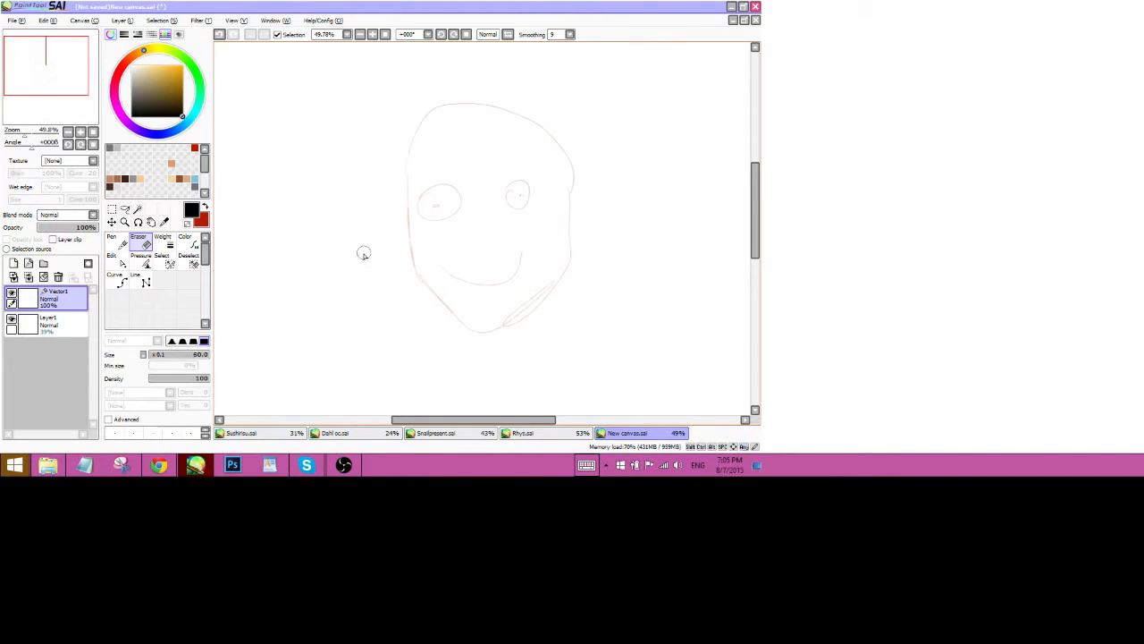
pyautogui.click(121, 279)
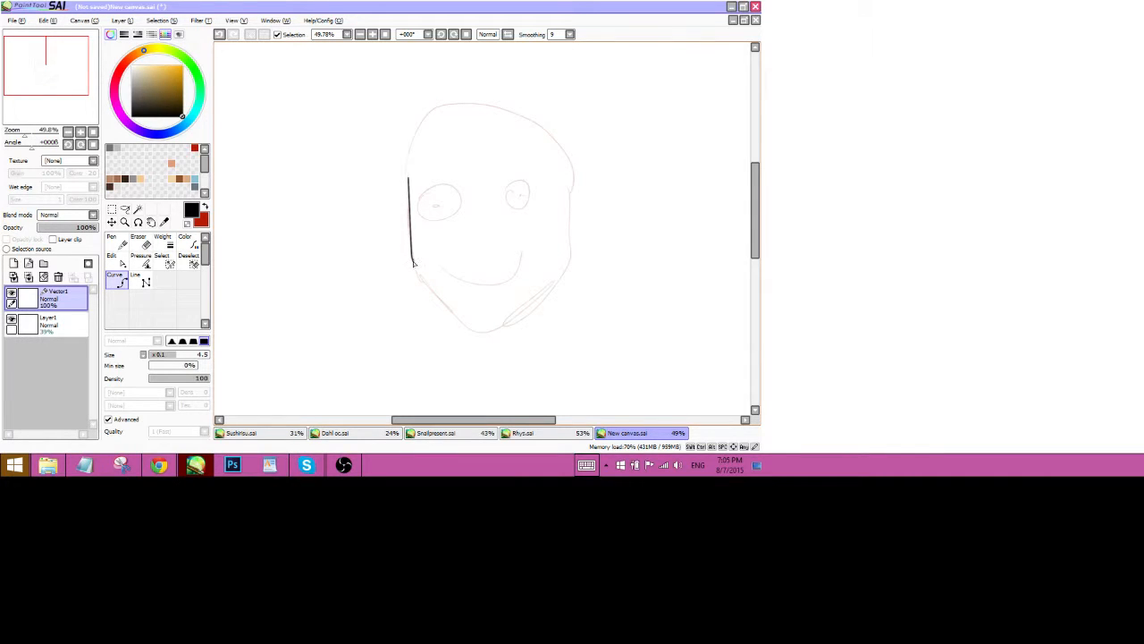
# Place curve points at the chin, right cheek and top-left, finishing a closed head outline.
pyautogui.click(412, 260)
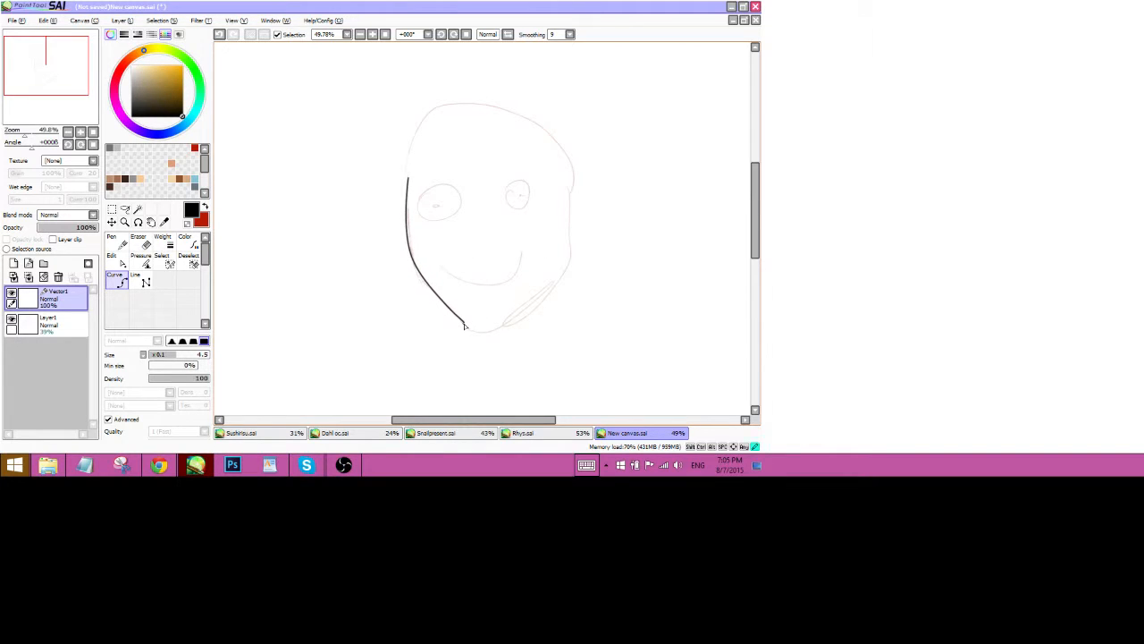
pyautogui.click(507, 327)
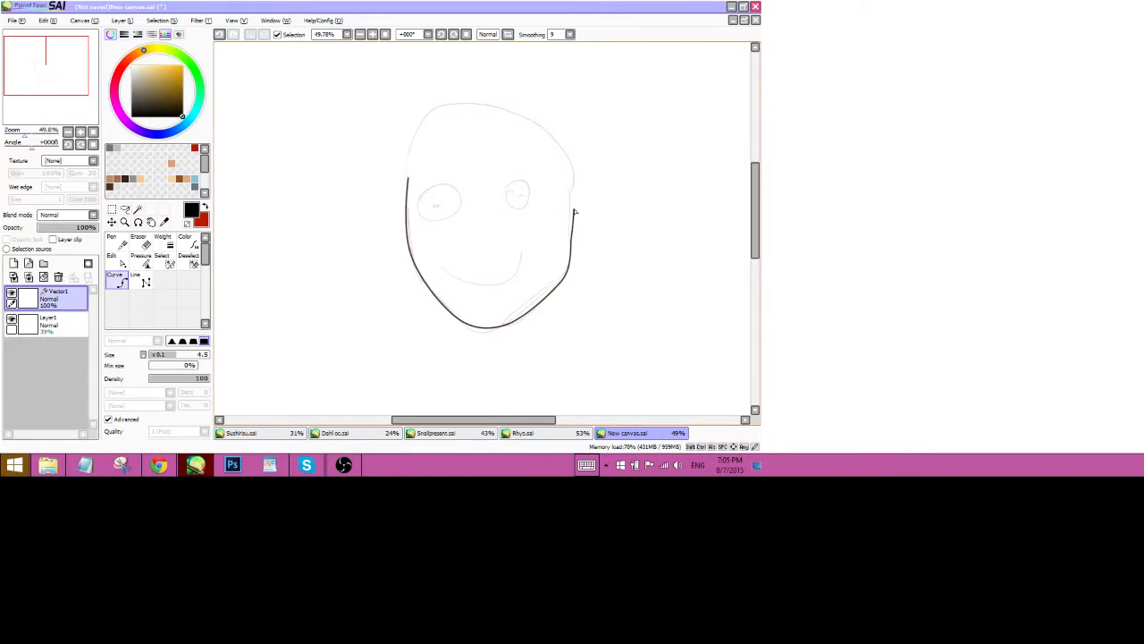
pyautogui.click(573, 163)
pyautogui.click(439, 107)
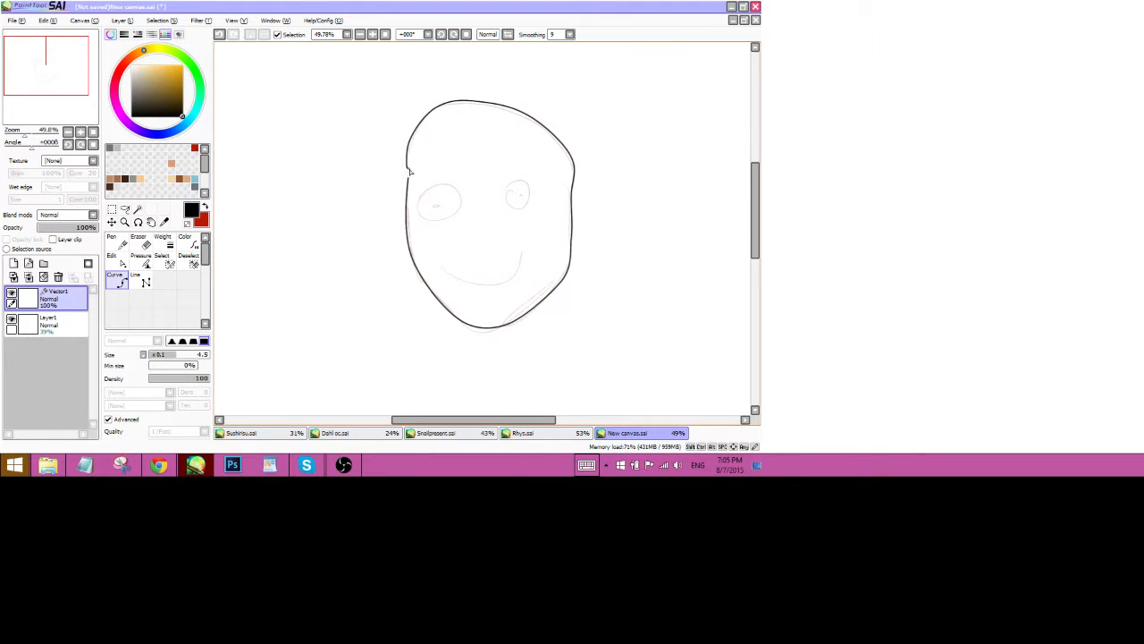
pyautogui.press('Return')
pyautogui.click(117, 261)
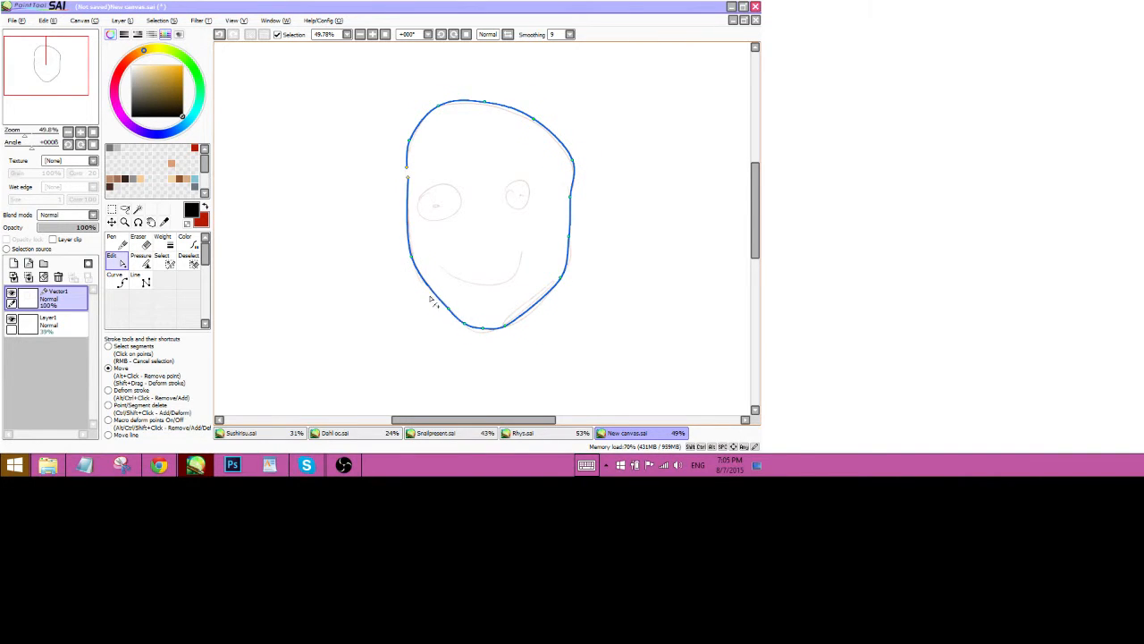
# Drag the lower-left and chin control points to smooth the kink at the bottom of the outline.
pyautogui.moveTo(461, 318); pyautogui.dragTo(454, 314)
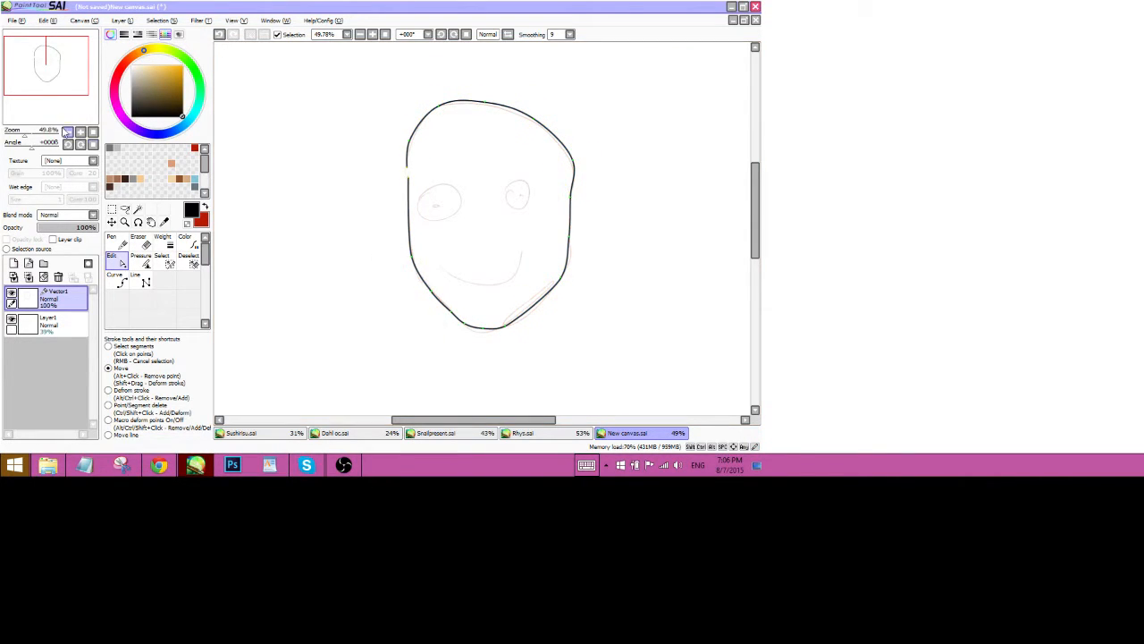
pyautogui.moveTo(26, 134); pyautogui.dragTo(44, 119)
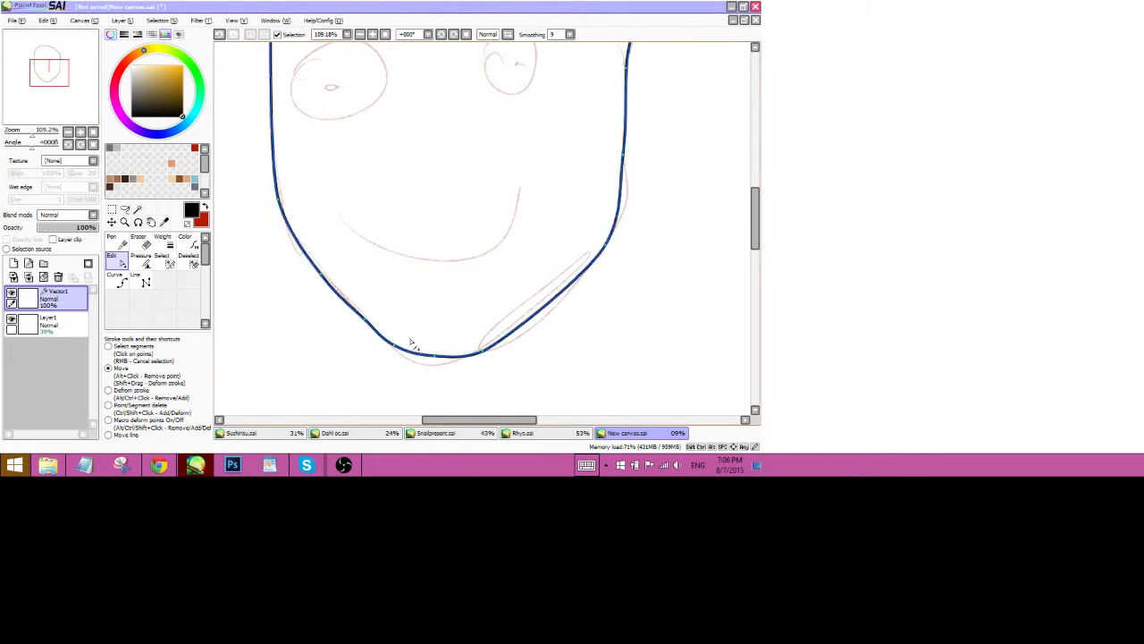
pyautogui.moveTo(396, 347); pyautogui.dragTo(439, 357)
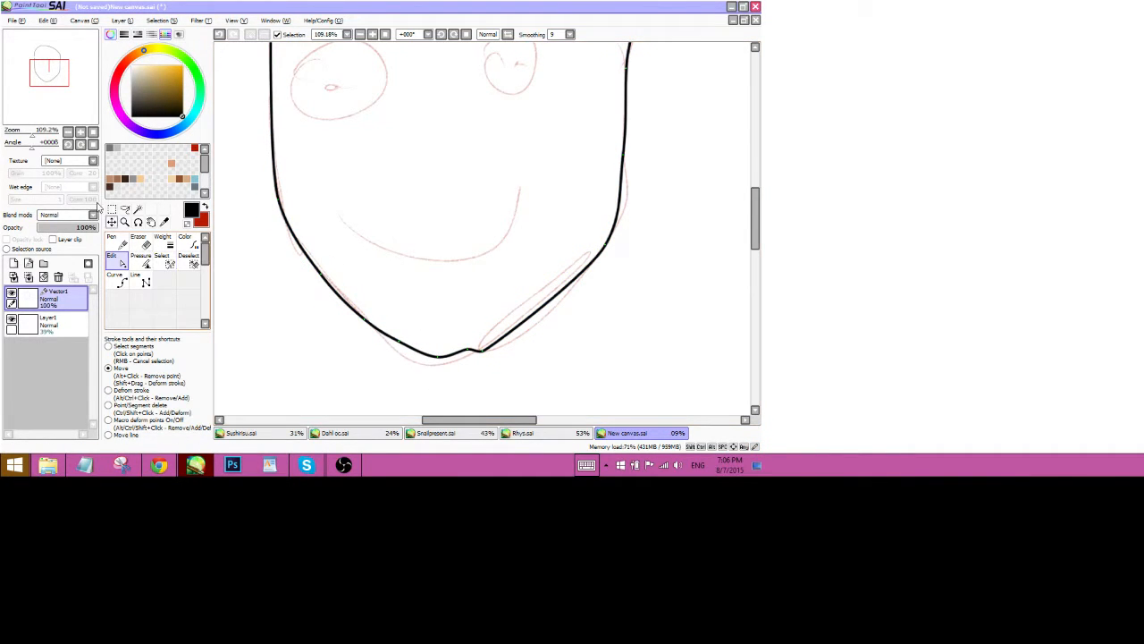
pyautogui.moveTo(34, 133); pyautogui.dragTo(25, 134)
pyautogui.moveTo(475, 287); pyautogui.dragTo(511, 283)
pyautogui.click(116, 280)
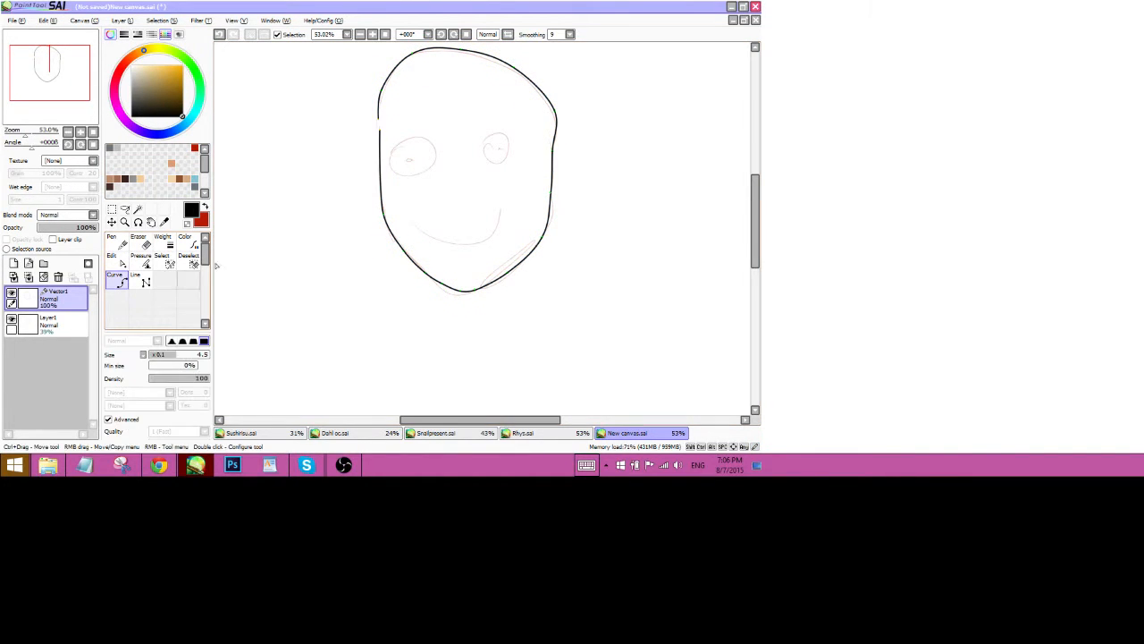
# Draw the smile curve and the right eye outline with the Curve tool, undoing one bad point.
pyautogui.click(435, 240)
pyautogui.click(484, 243)
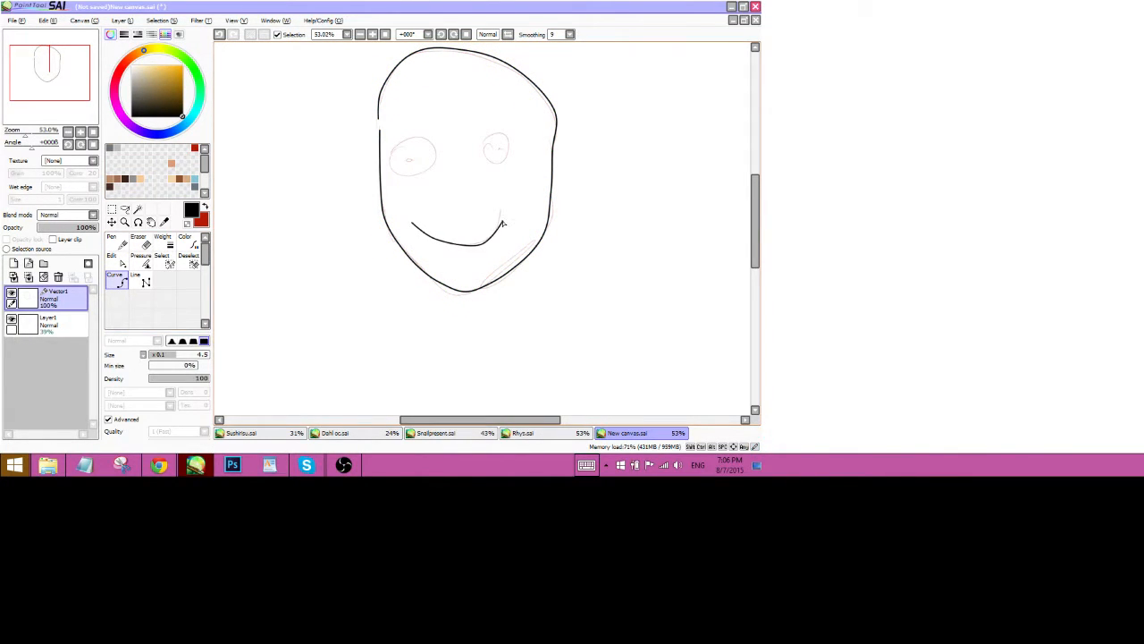
pyautogui.click(502, 217)
pyautogui.click(509, 153)
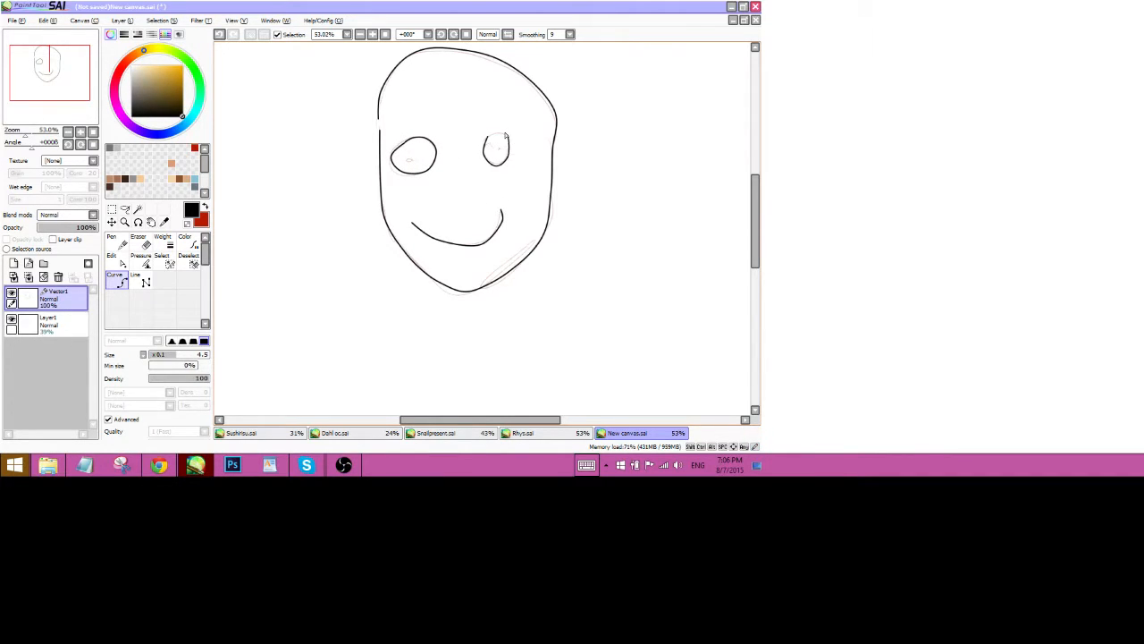
pyautogui.hotkey('ctrl', 'z')
pyautogui.click(508, 139)
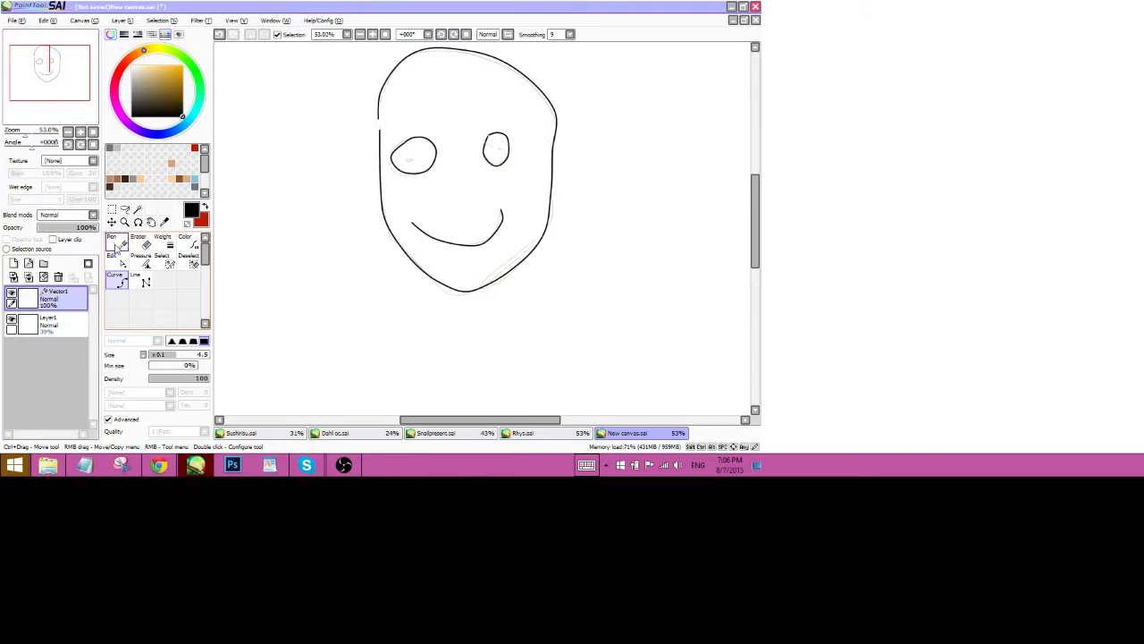
pyautogui.click(116, 246)
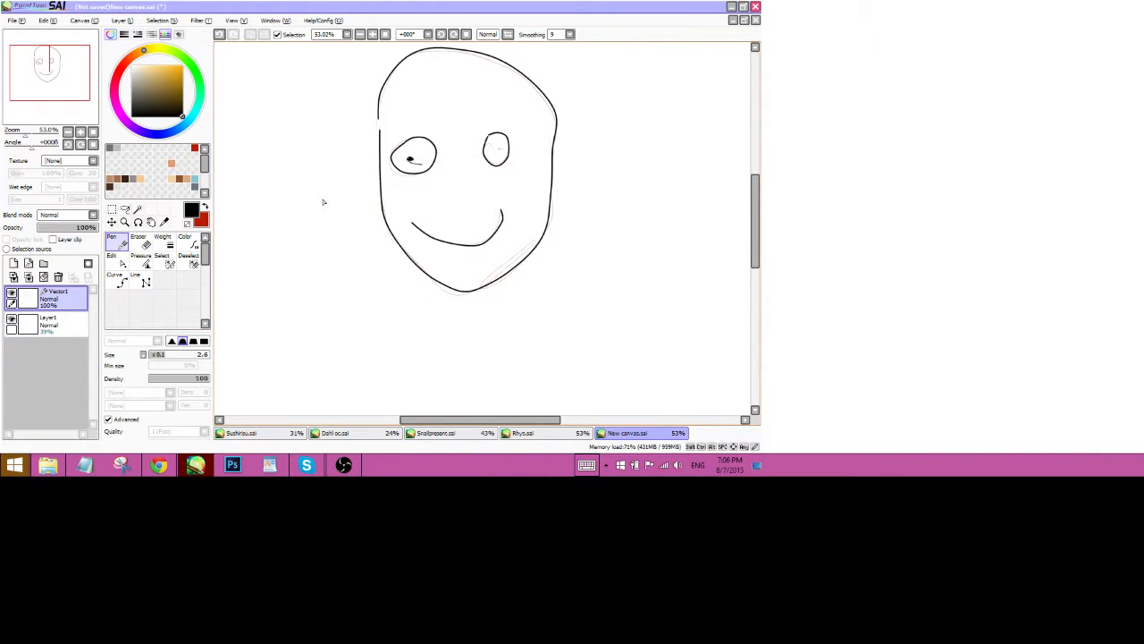
# Zoom in on the left eye, drag the pupil stroke's points, then undo those edits.
pyautogui.click(122, 261)
pyautogui.moveTo(25, 135); pyautogui.dragTo(37, 136)
pyautogui.moveTo(47, 74); pyautogui.dragTo(43, 65)
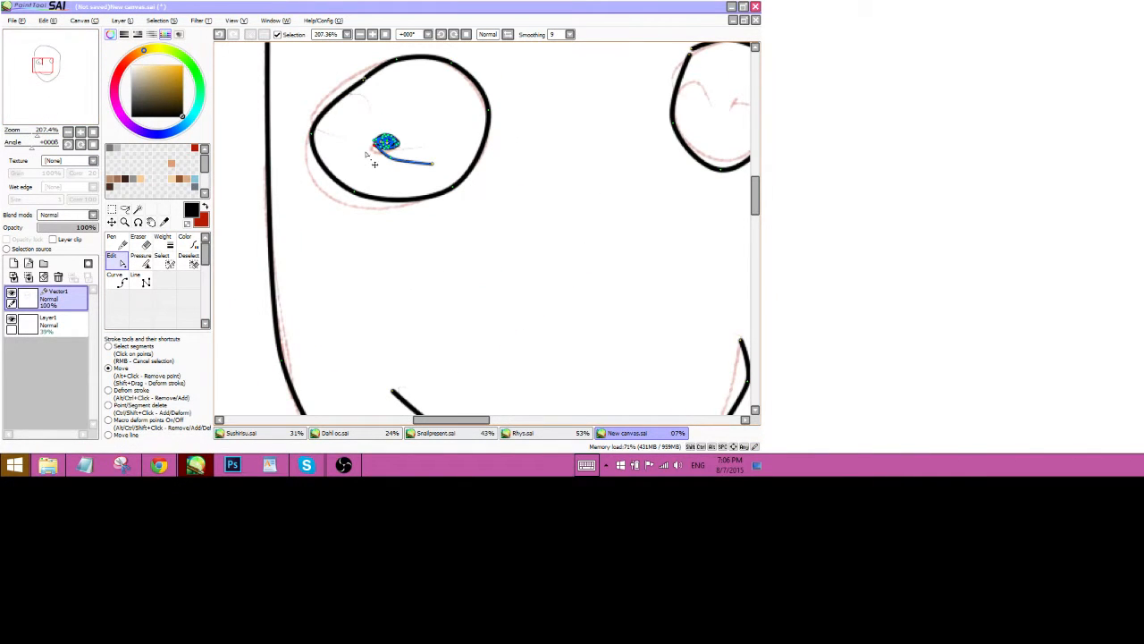
pyautogui.moveTo(393, 137); pyautogui.dragTo(413, 105)
pyautogui.moveTo(388, 140); pyautogui.dragTo(418, 126)
pyautogui.moveTo(394, 140); pyautogui.dragTo(416, 139)
pyautogui.moveTo(395, 143); pyautogui.dragTo(416, 145)
pyautogui.hotkey('ctrl', 'z')
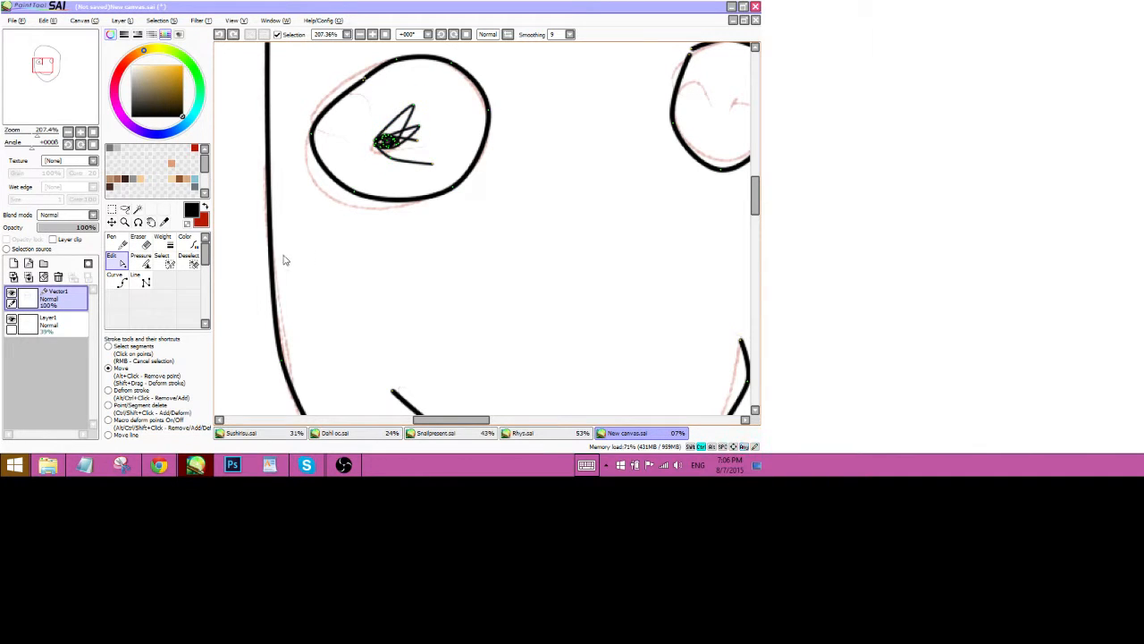
pyautogui.hotkey('ctrl', 'z')
pyautogui.hotkey('ctrl', 'z')
pyautogui.hotkey('ctrl', 'z')
pyautogui.hotkey('ctrl', 'z')
pyautogui.hotkey('ctrl', 'z')
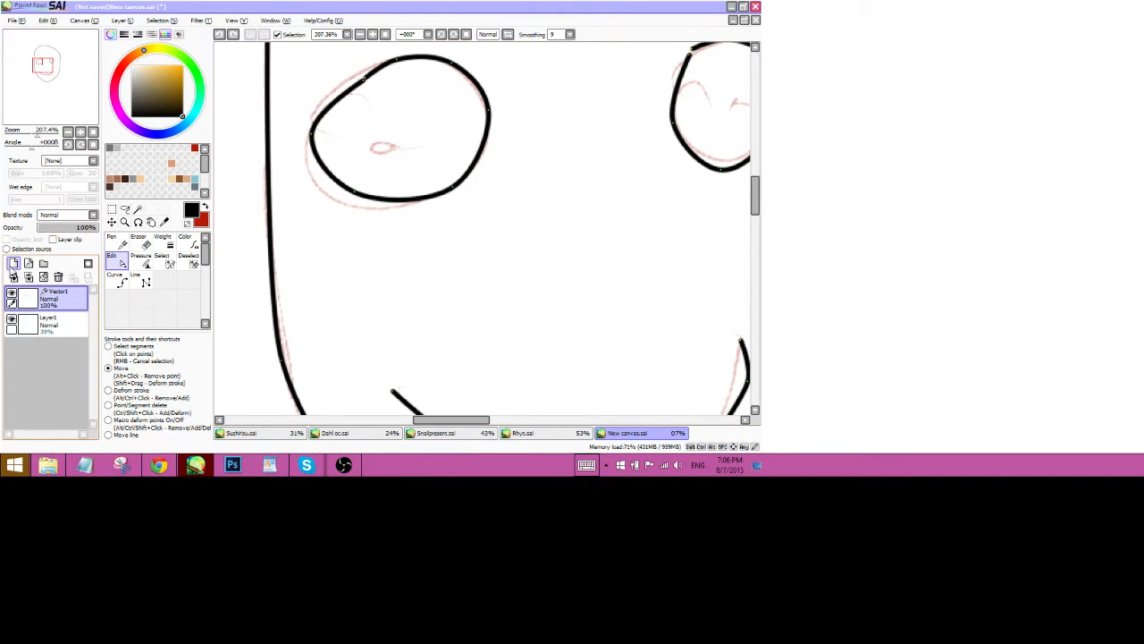
# Add a raster layer, paint a black pupil, undo it and delete the extra layer.
pyautogui.click(13, 264)
pyautogui.click(184, 280)
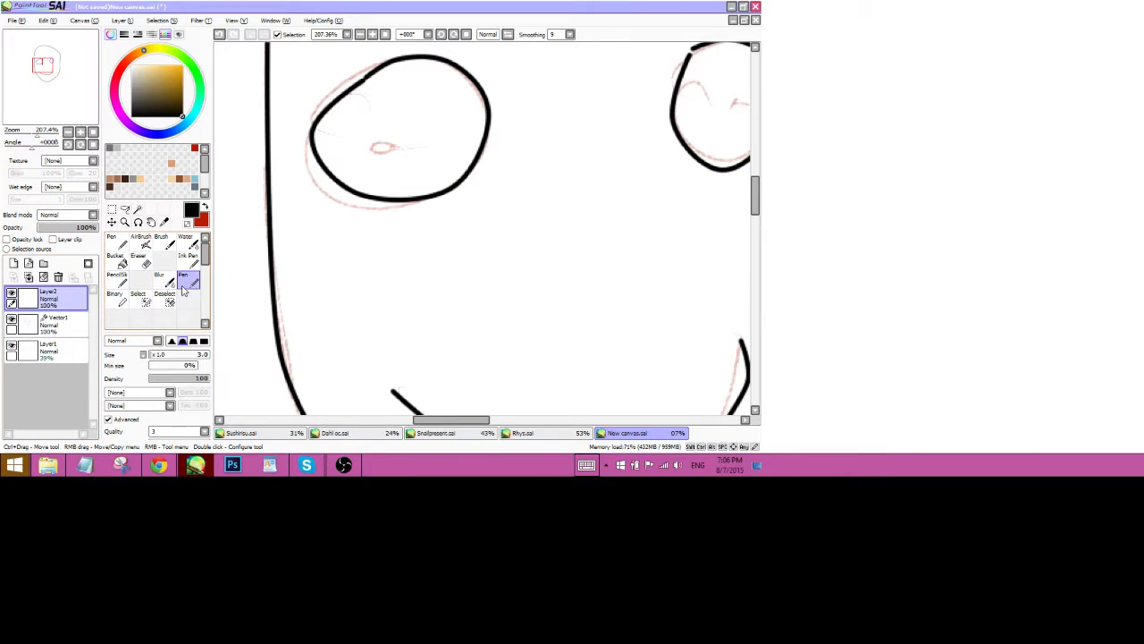
pyautogui.moveTo(370, 143)
pyautogui.mouseDown()
pyautogui.moveTo(382, 141)
pyautogui.moveTo(376, 134)
pyautogui.mouseUp()
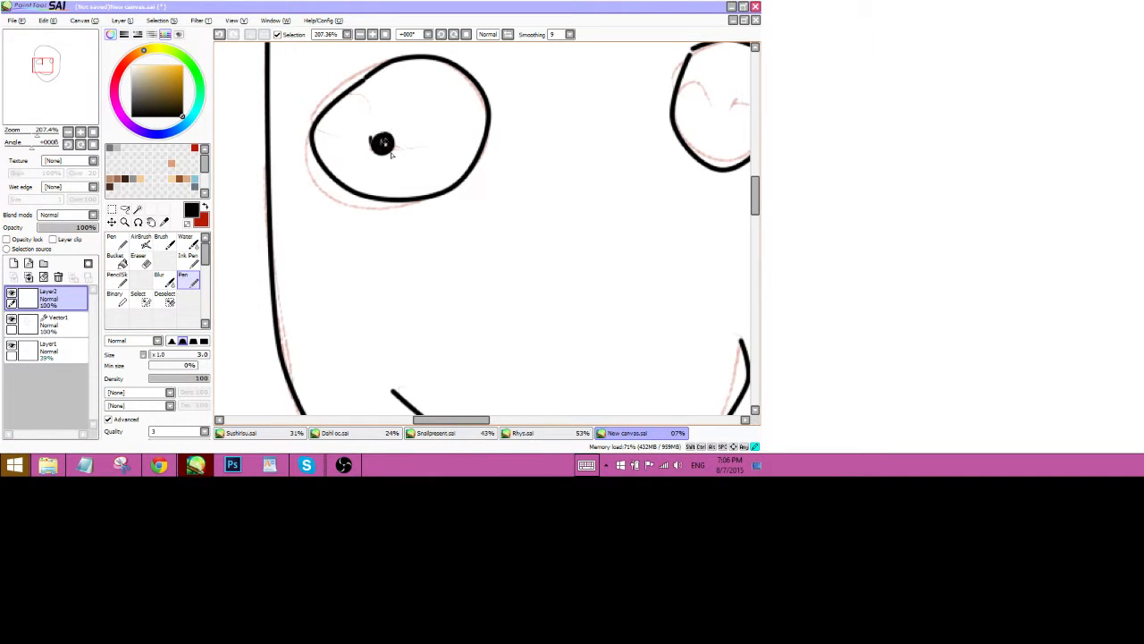
pyautogui.hotkey('ctrl', 'z')
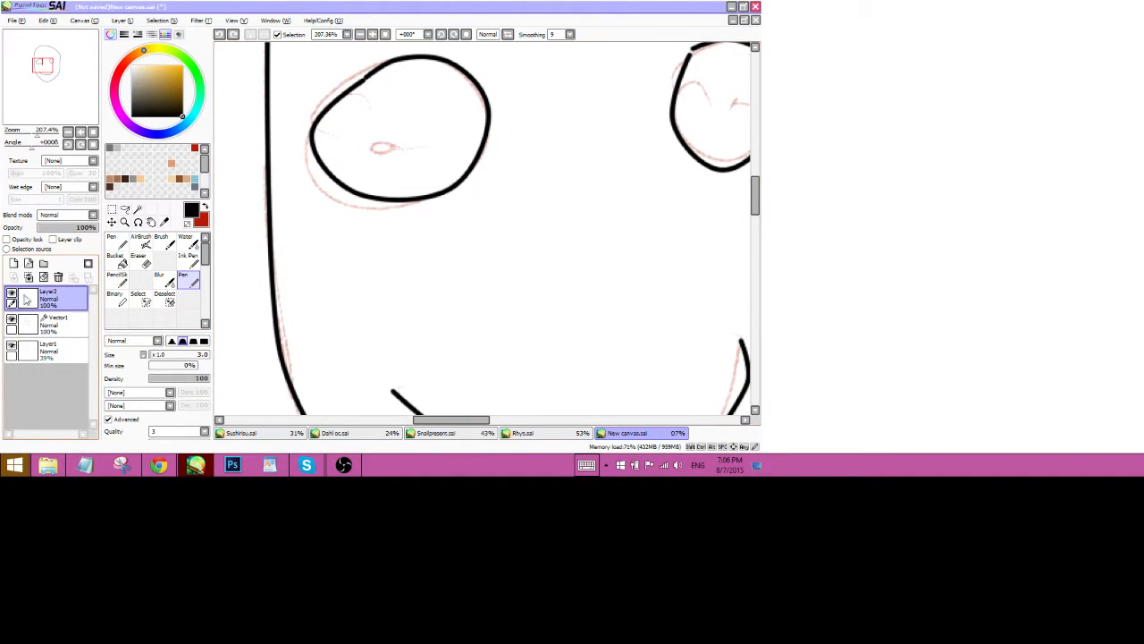
pyautogui.click(58, 277)
pyautogui.moveTo(33, 133); pyautogui.dragTo(50, 111)
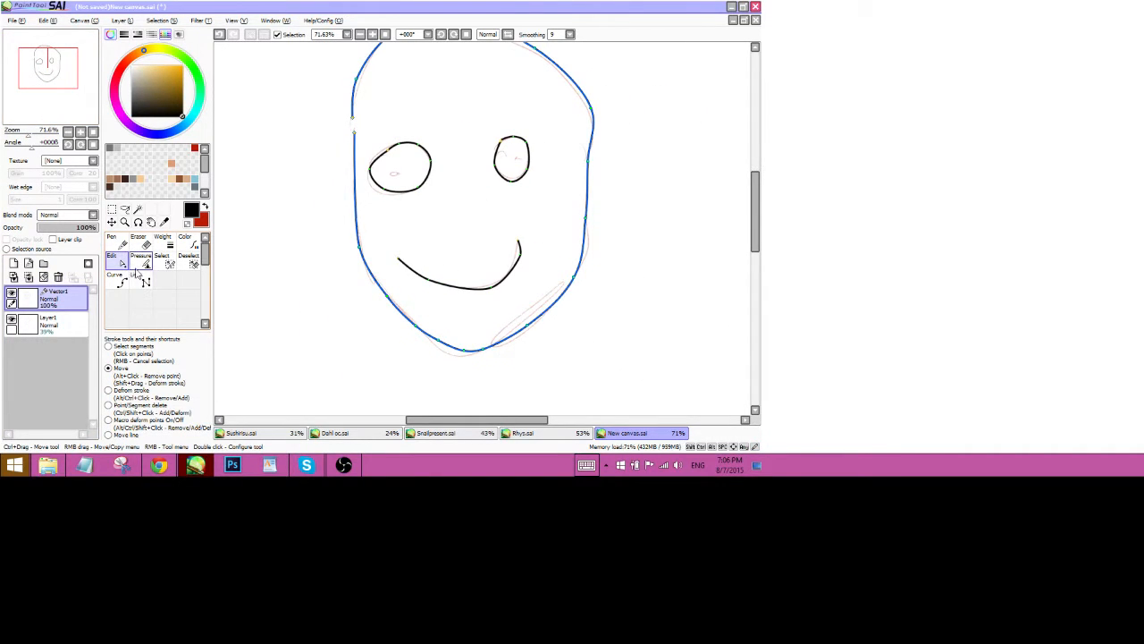
# Raise the smile's left control point weight to 200% with the Pressure tool, then zoom in on the mouth.
pyautogui.click(141, 260)
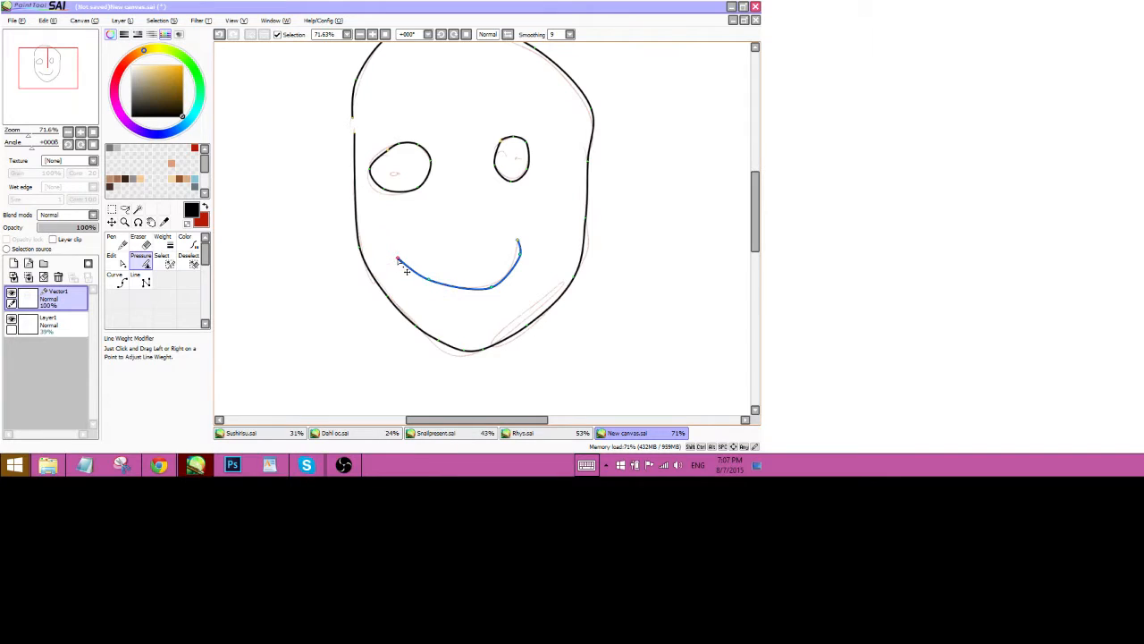
pyautogui.moveTo(407, 269); pyautogui.dragTo(405, 269)
pyautogui.moveTo(324, 285); pyautogui.dragTo(464, 263)
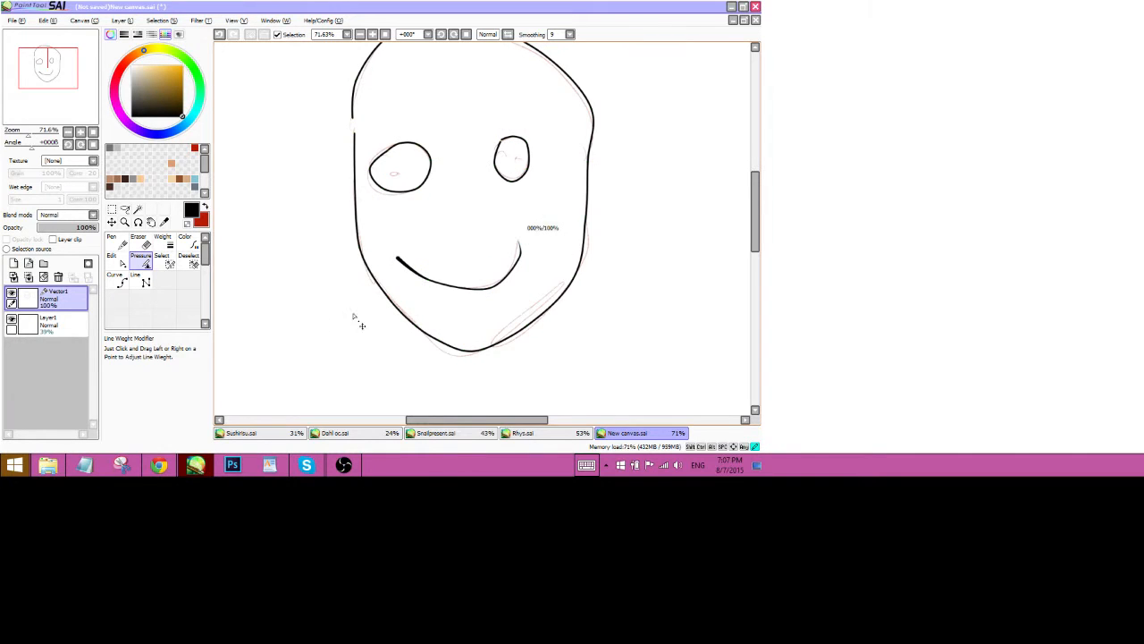
pyautogui.moveTo(26, 133); pyautogui.dragTo(38, 133)
pyautogui.moveTo(235, 394); pyautogui.dragTo(342, 322)
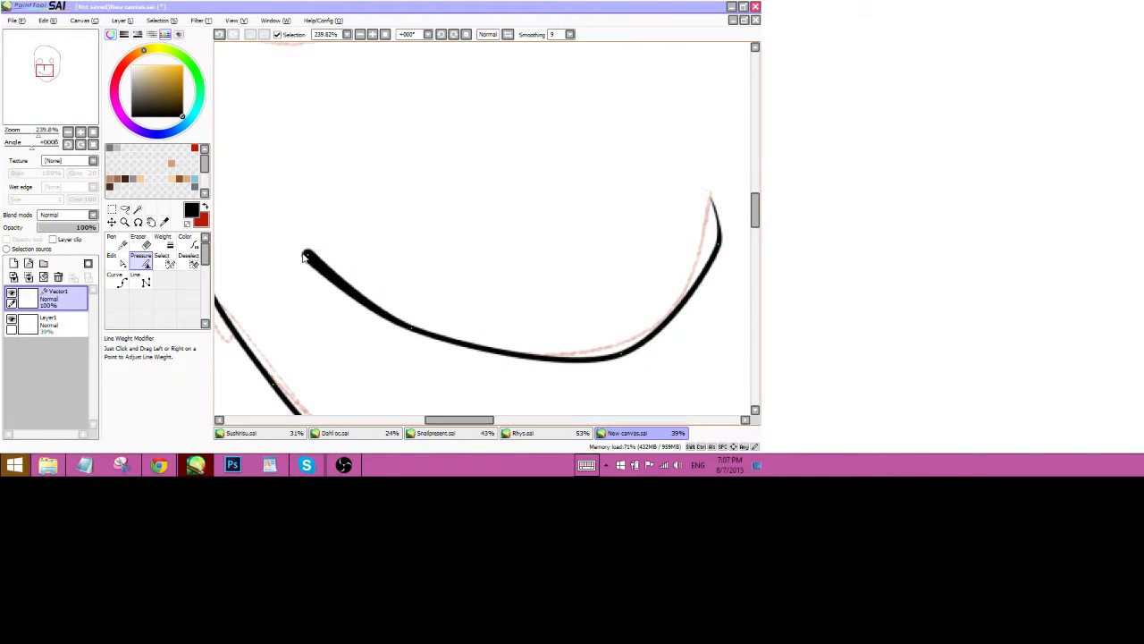
# Taper the smile's left end to a fine point and bend its left section with an added point.
pyautogui.moveTo(307, 261)
pyautogui.mouseDown()
pyautogui.moveTo(278, 259)
pyautogui.moveTo(311, 261)
pyautogui.mouseUp()
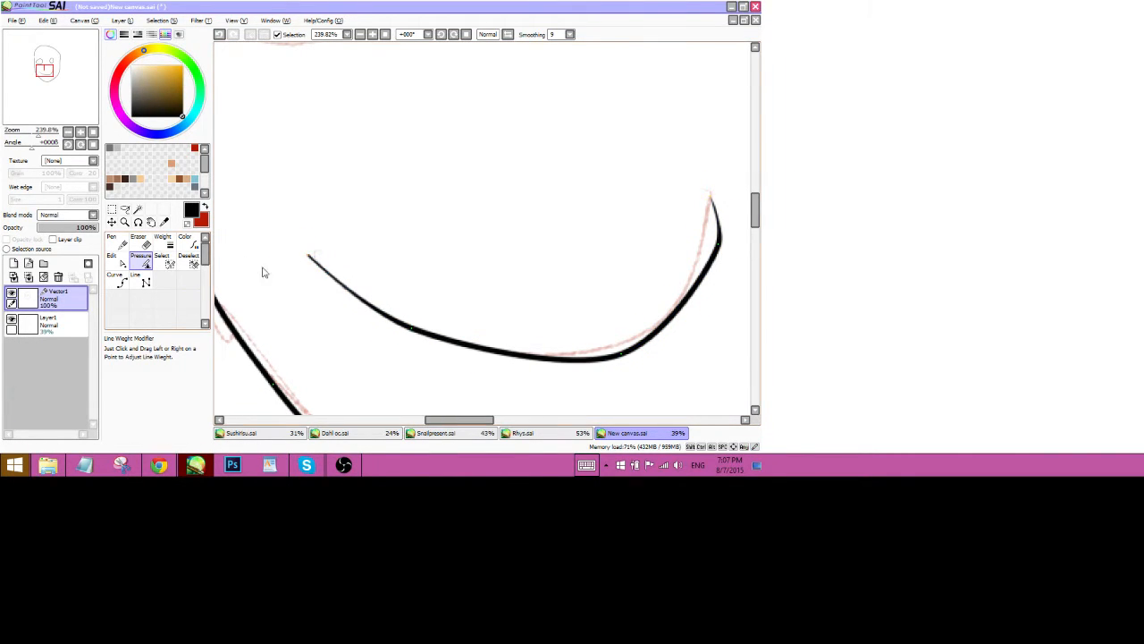
pyautogui.click(111, 259)
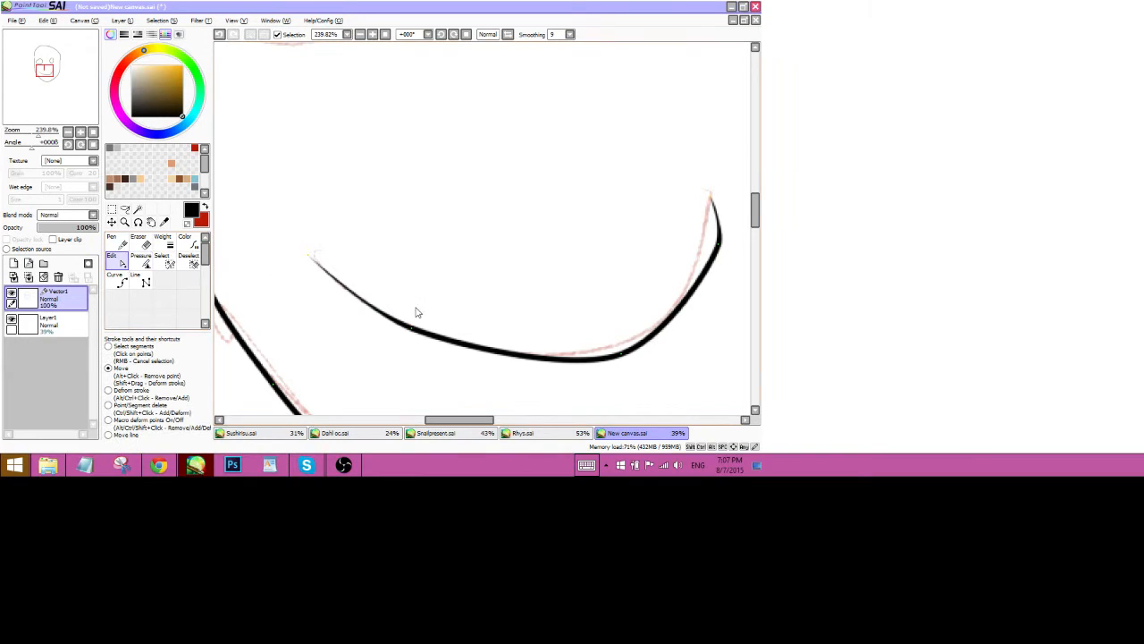
pyautogui.moveTo(382, 315)
pyautogui.mouseDown()
pyautogui.moveTo(356, 297)
pyautogui.moveTo(396, 316)
pyautogui.mouseUp()
pyautogui.click(394, 305)
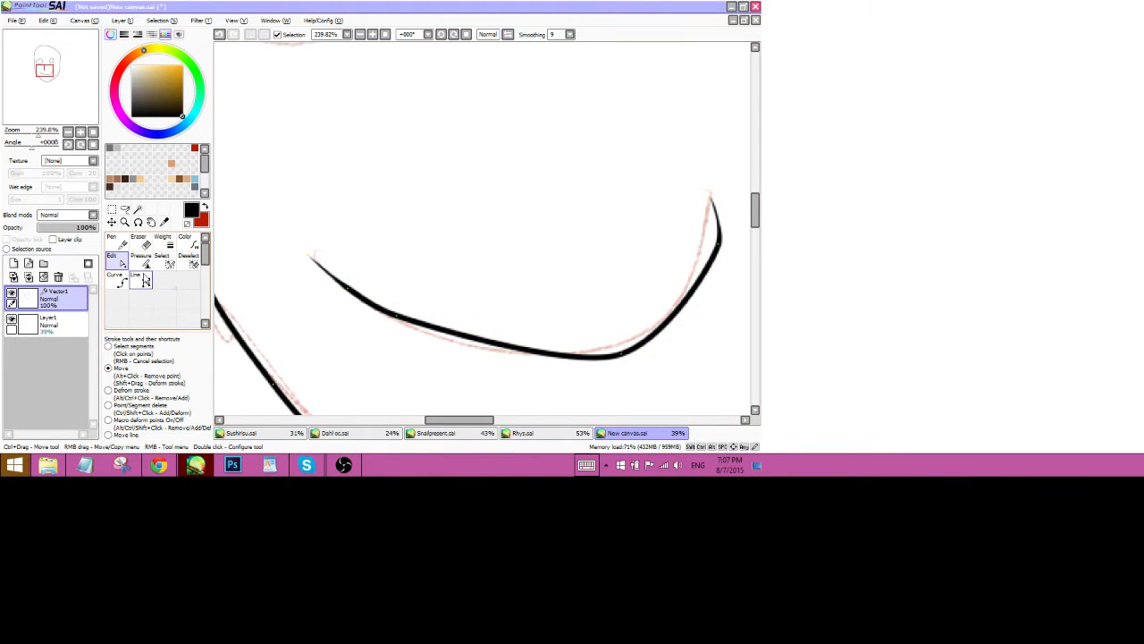
# Thin the smile's left and middle sections so it reads as a slimmer line.
pyautogui.click(143, 262)
pyautogui.moveTo(348, 288); pyautogui.dragTo(271, 318)
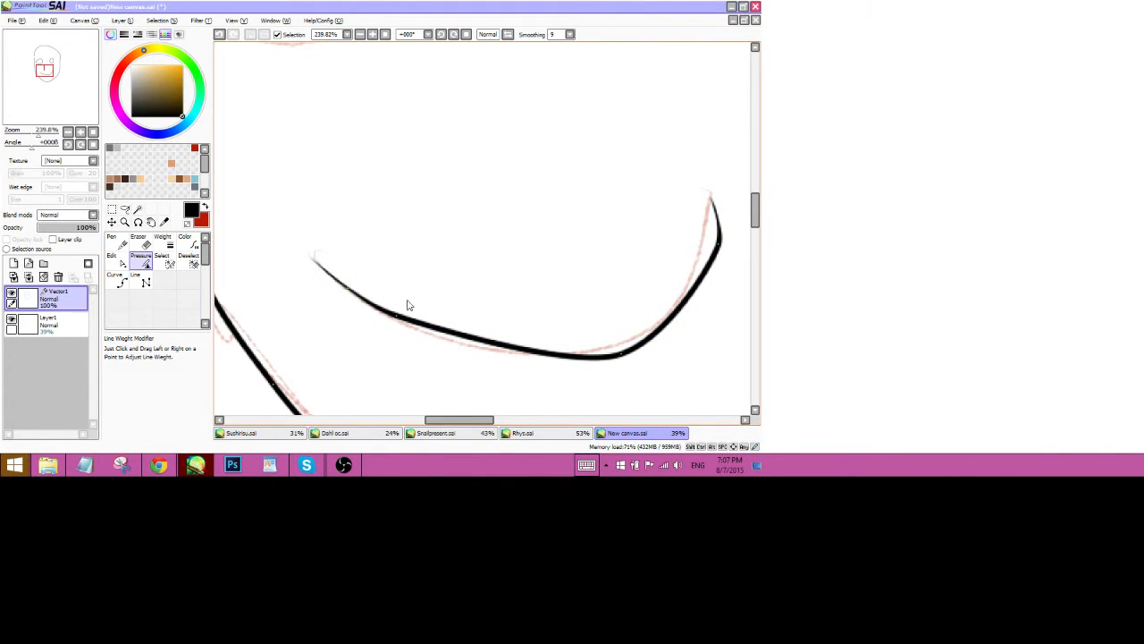
pyautogui.moveTo(406, 305); pyautogui.dragTo(296, 378)
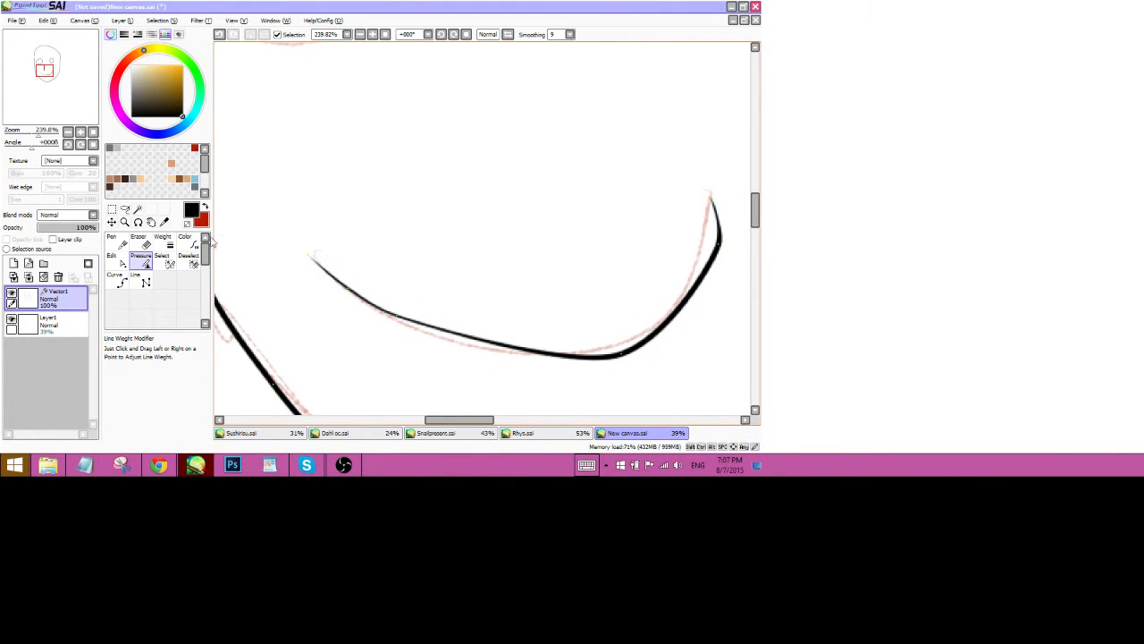
pyautogui.moveTo(38, 135); pyautogui.dragTo(31, 136)
pyautogui.moveTo(47, 109); pyautogui.dragTo(48, 108)
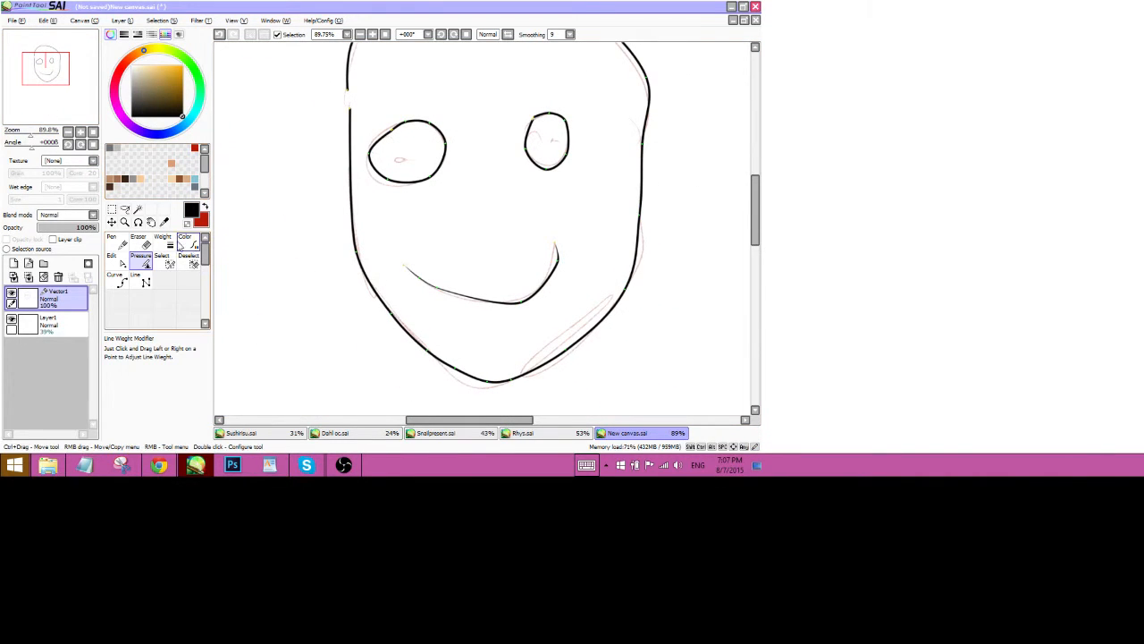
# Thicken the face outline with stroke width 10.0, undoing an accidental thinning to 0.5.
pyautogui.click(163, 242)
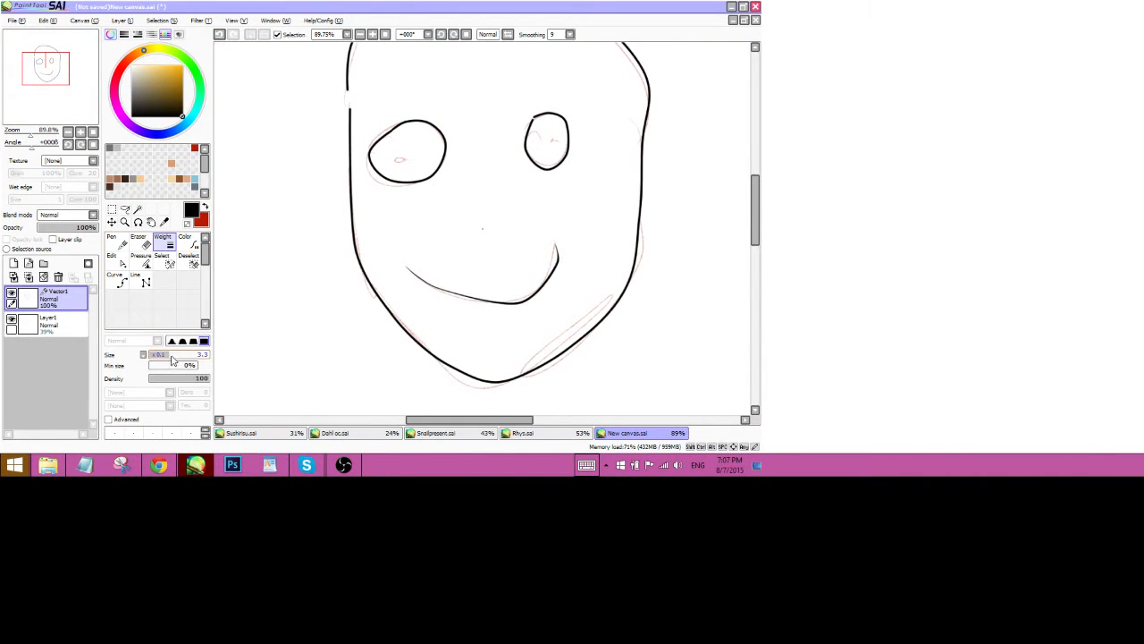
pyautogui.moveTo(172, 359)
pyautogui.mouseDown()
pyautogui.moveTo(217, 358)
pyautogui.moveTo(100, 356)
pyautogui.mouseUp()
pyautogui.click(360, 272)
pyautogui.click(359, 259)
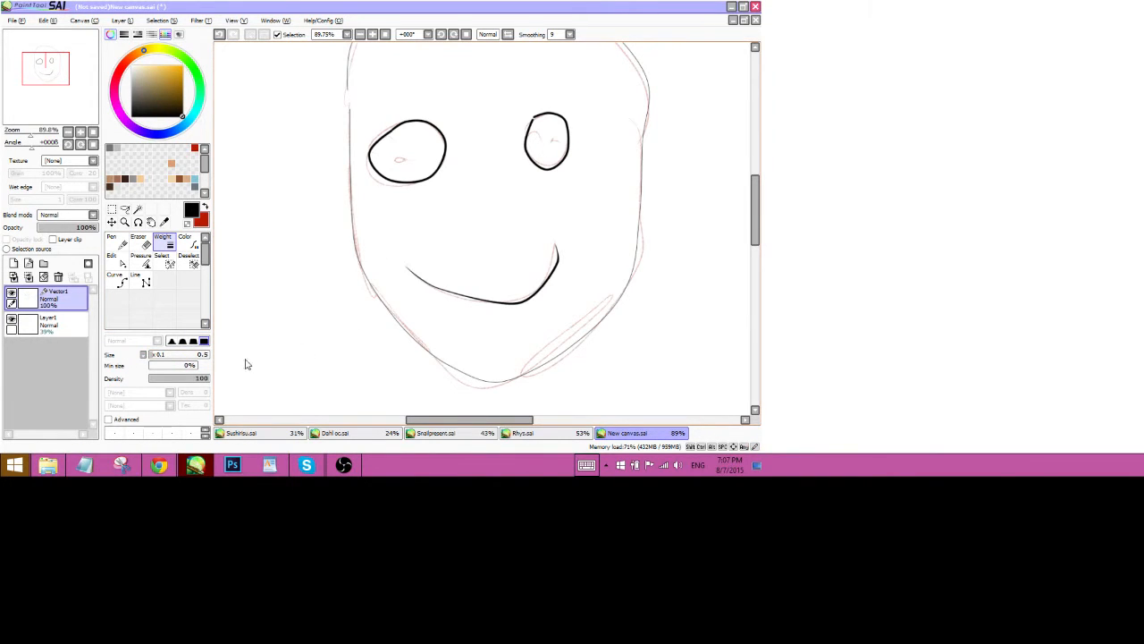
pyautogui.hotkey('ctrl', 'z')
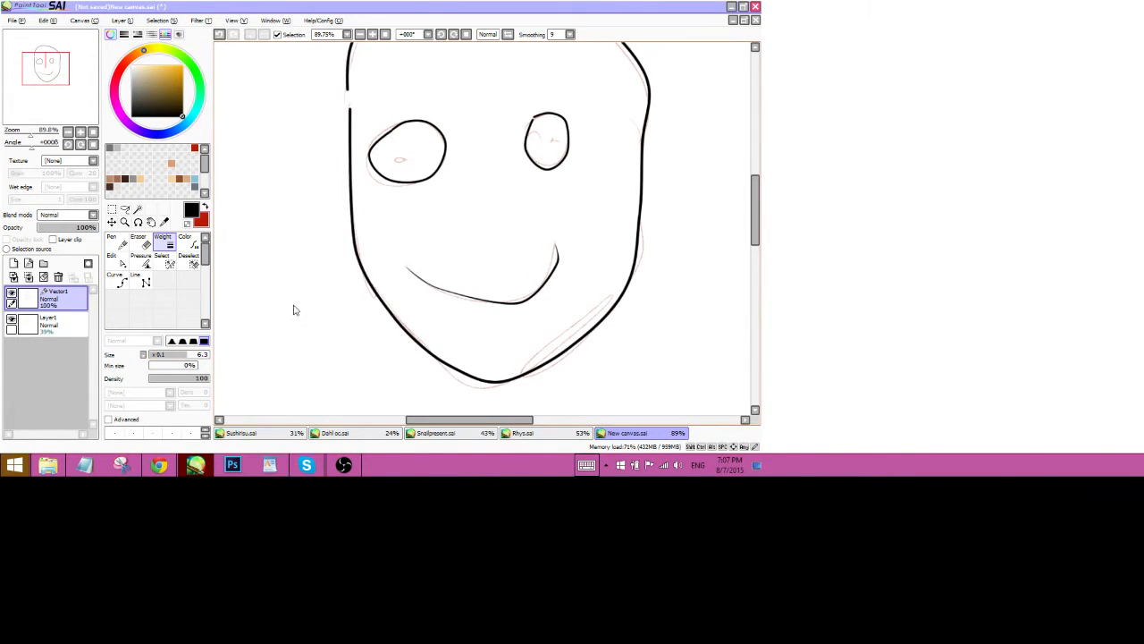
# Recolour the face outline red, leaving the eyes and smile black.
pyautogui.click(185, 241)
pyautogui.click(205, 207)
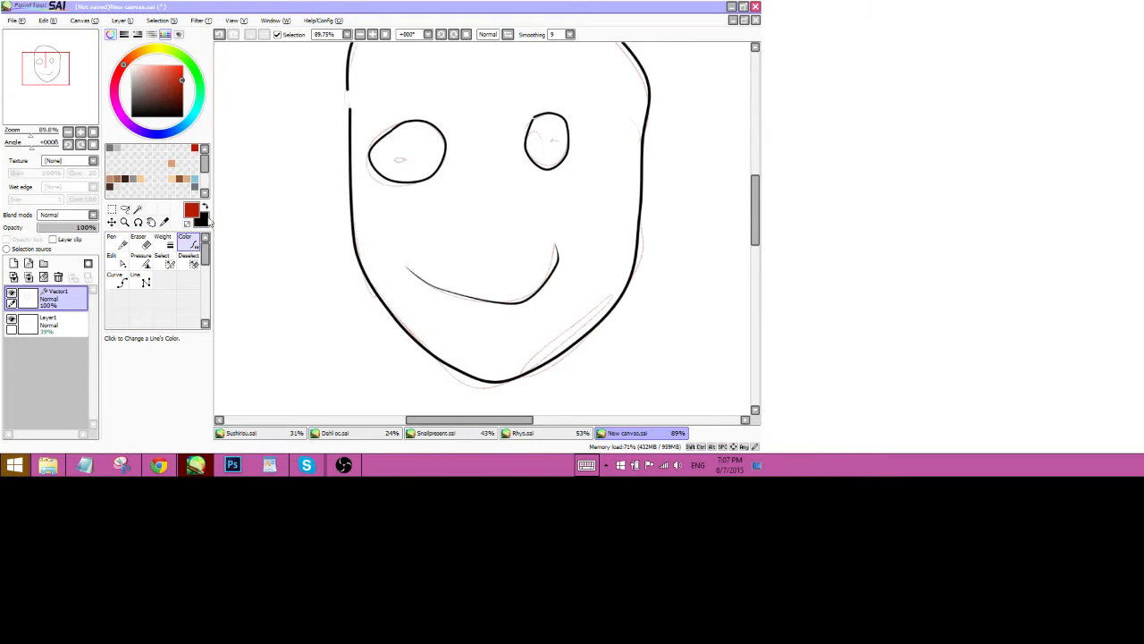
pyautogui.click(353, 246)
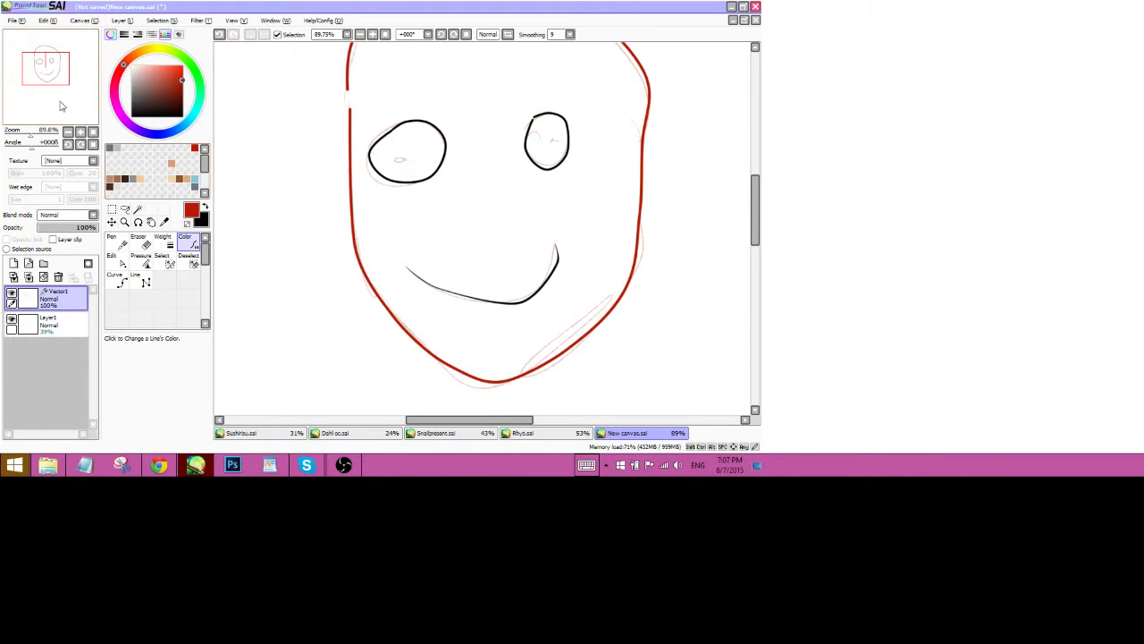
pyautogui.moveTo(63, 106); pyautogui.dragTo(65, 102)
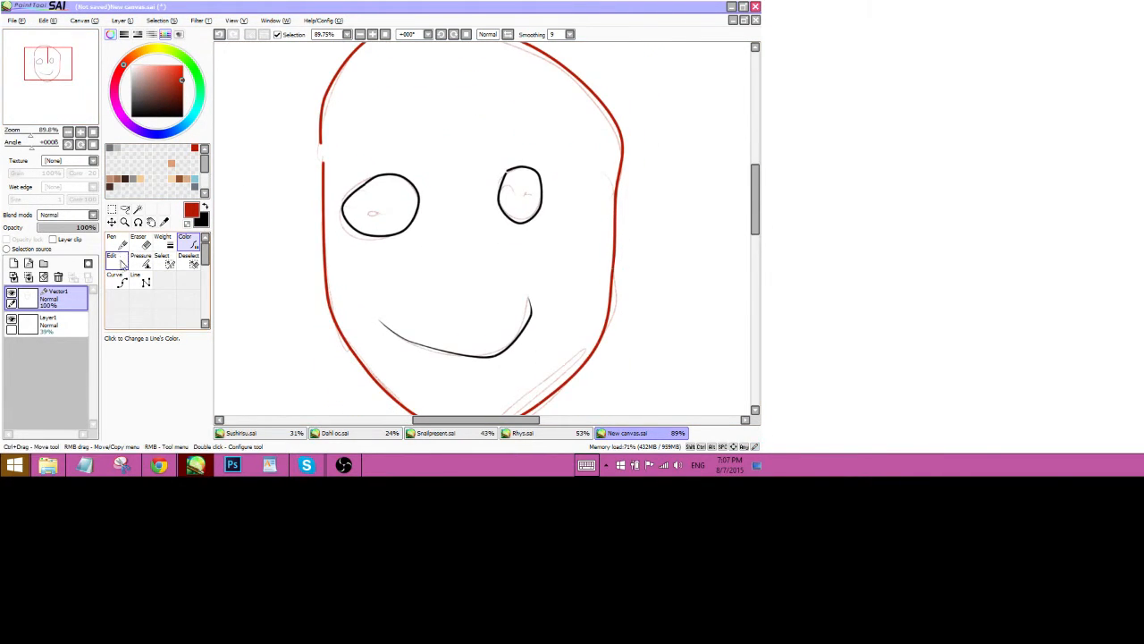
pyautogui.click(123, 260)
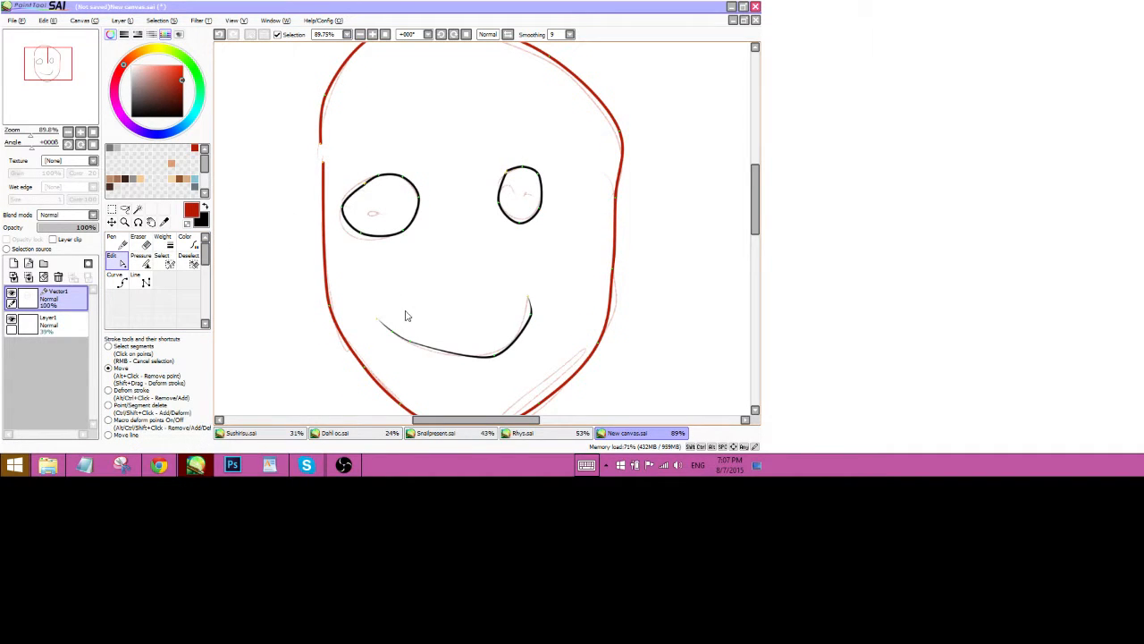
pyautogui.moveTo(183, 339); pyautogui.dragTo(185, 261)
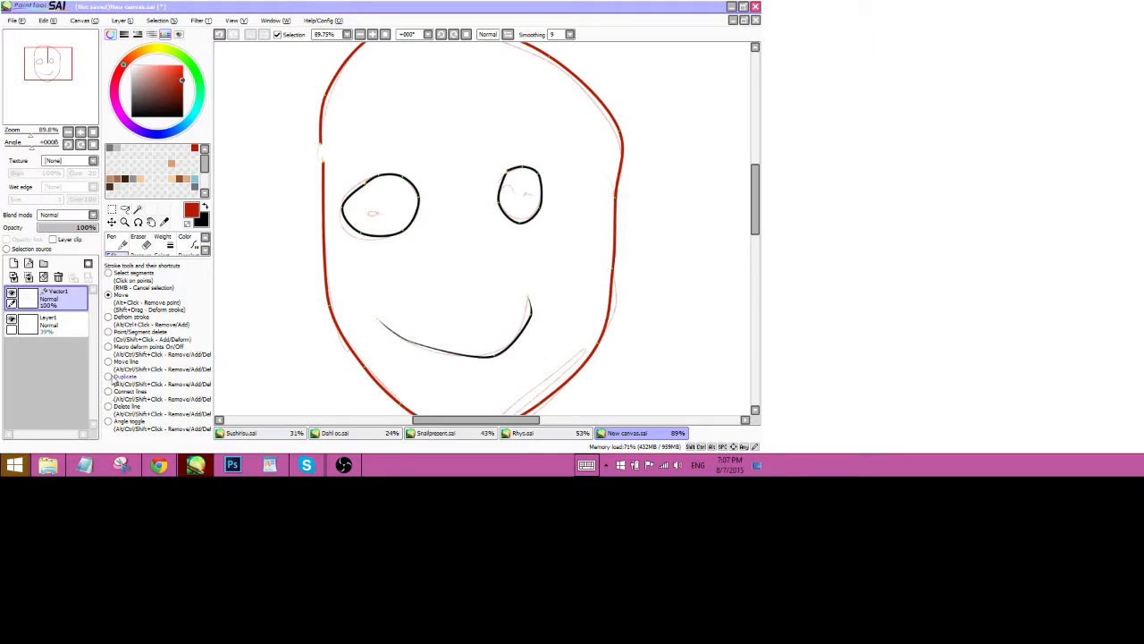
# Connect the red face outline to the mouth line.
pyautogui.moveTo(152, 260)
pyautogui.mouseDown()
pyautogui.moveTo(152, 313)
pyautogui.moveTo(157, 263)
pyautogui.mouseUp()
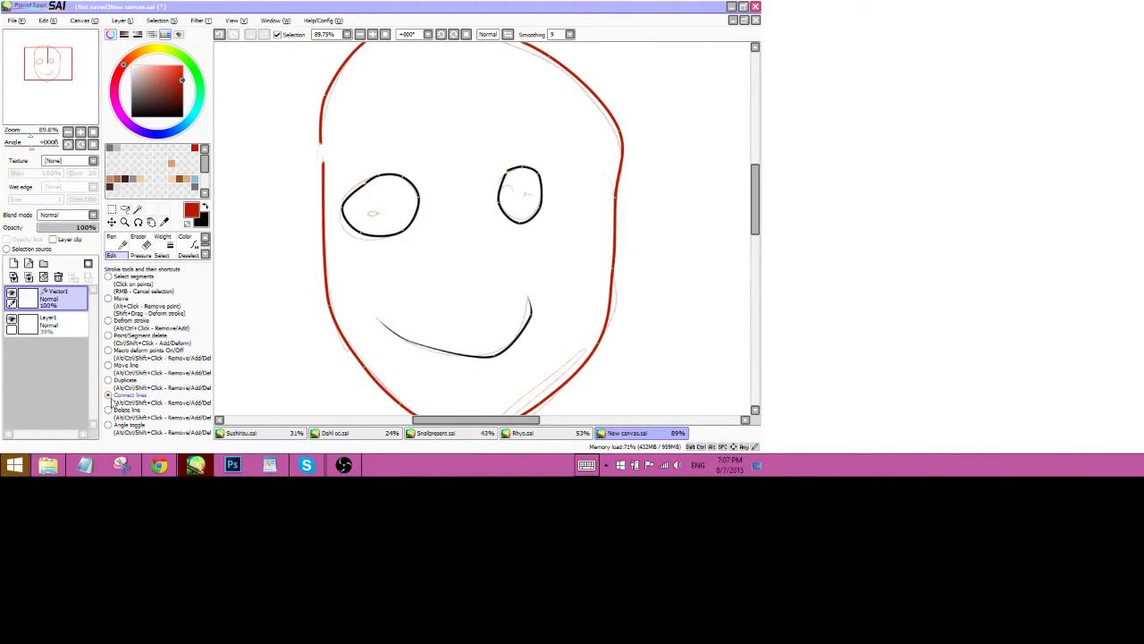
pyautogui.click(123, 394)
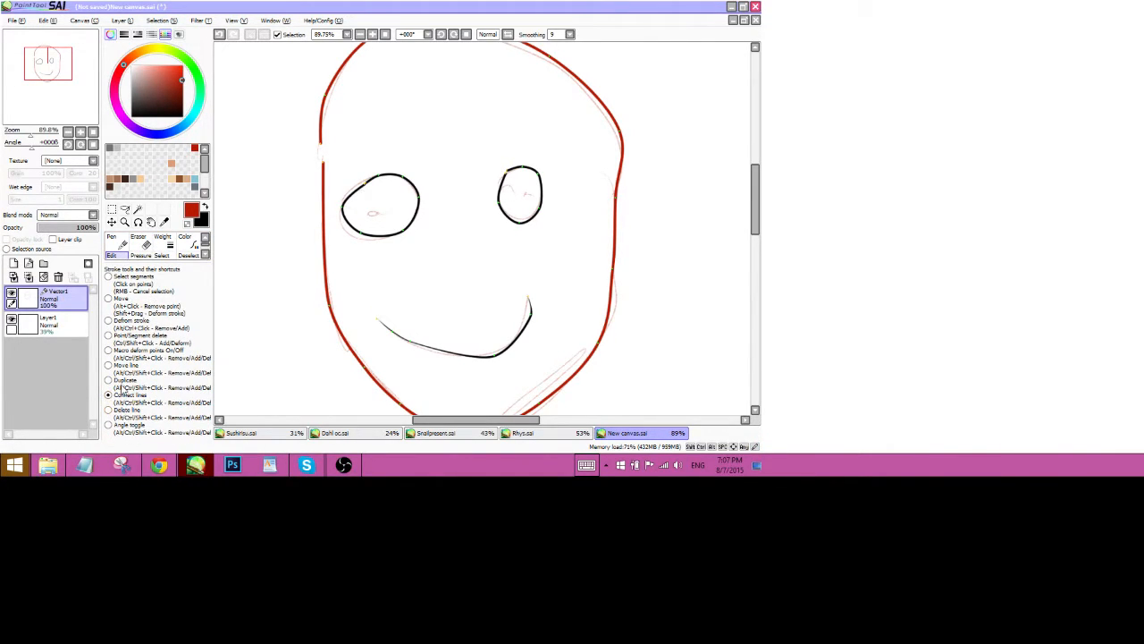
pyautogui.click(327, 174)
pyautogui.click(380, 331)
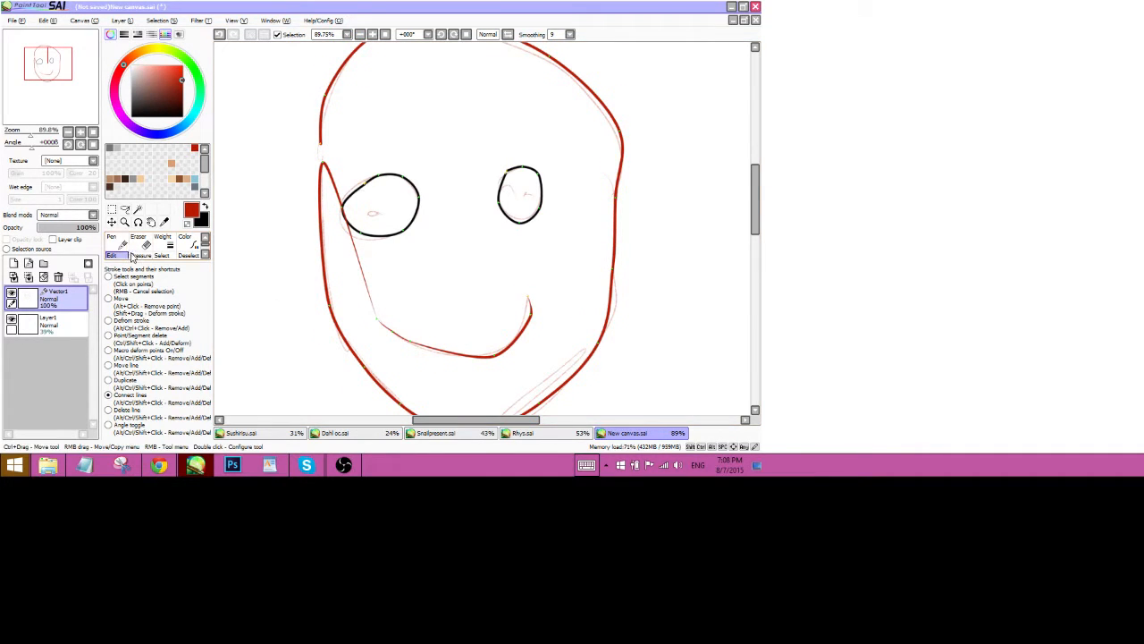
# Pinch the left eye into a crescent and thicken the mouth line at one point.
pyautogui.moveTo(146, 262)
pyautogui.mouseDown()
pyautogui.moveTo(147, 306)
pyautogui.moveTo(147, 291)
pyautogui.mouseUp()
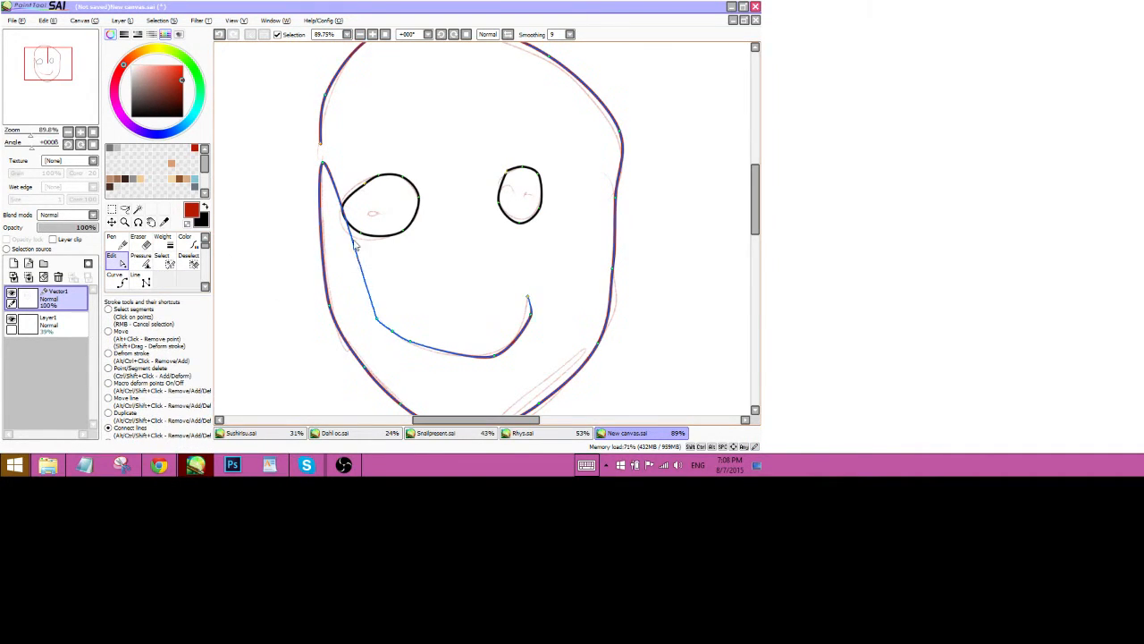
pyautogui.click(109, 332)
pyautogui.moveTo(348, 211); pyautogui.dragTo(391, 190)
pyautogui.moveTo(361, 234); pyautogui.dragTo(381, 195)
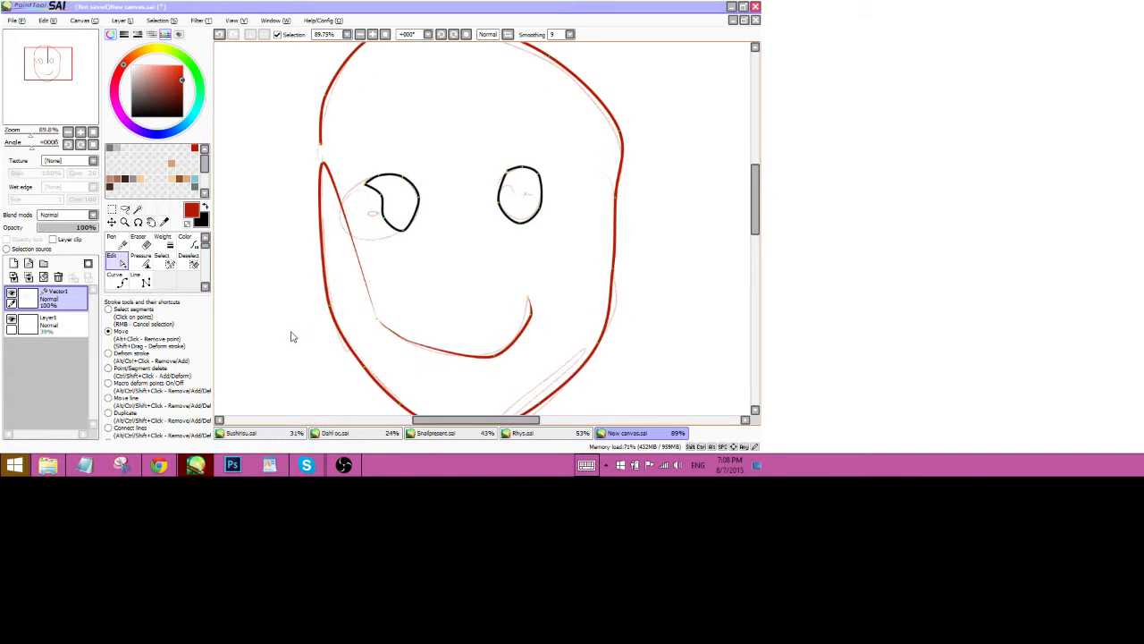
pyautogui.click(143, 261)
pyautogui.moveTo(378, 320); pyautogui.dragTo(440, 295)
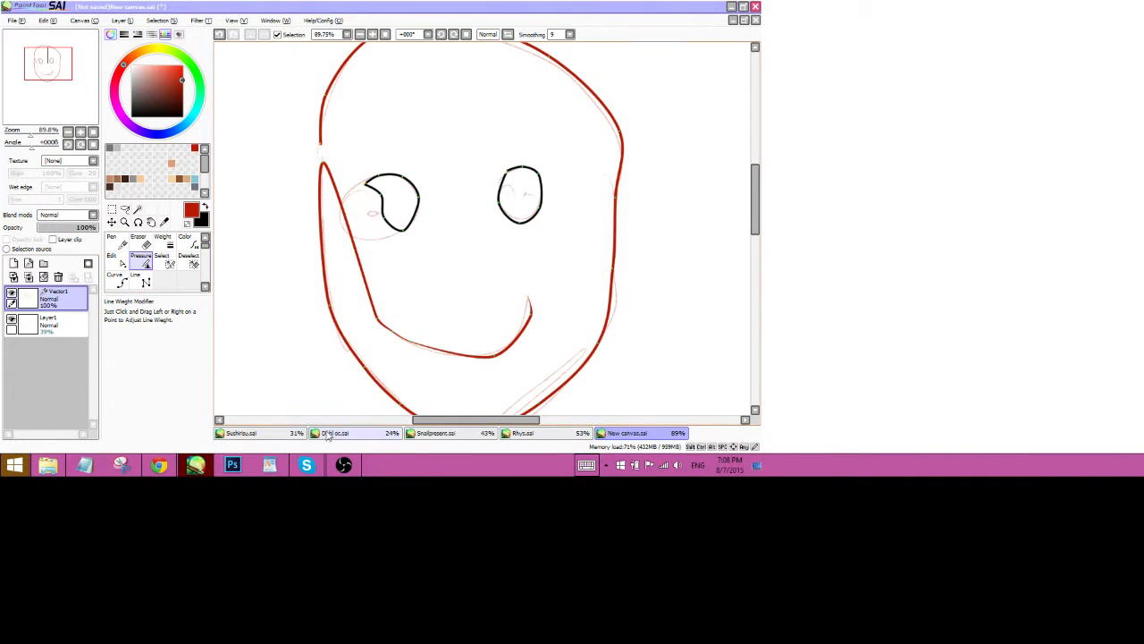
pyautogui.click(114, 260)
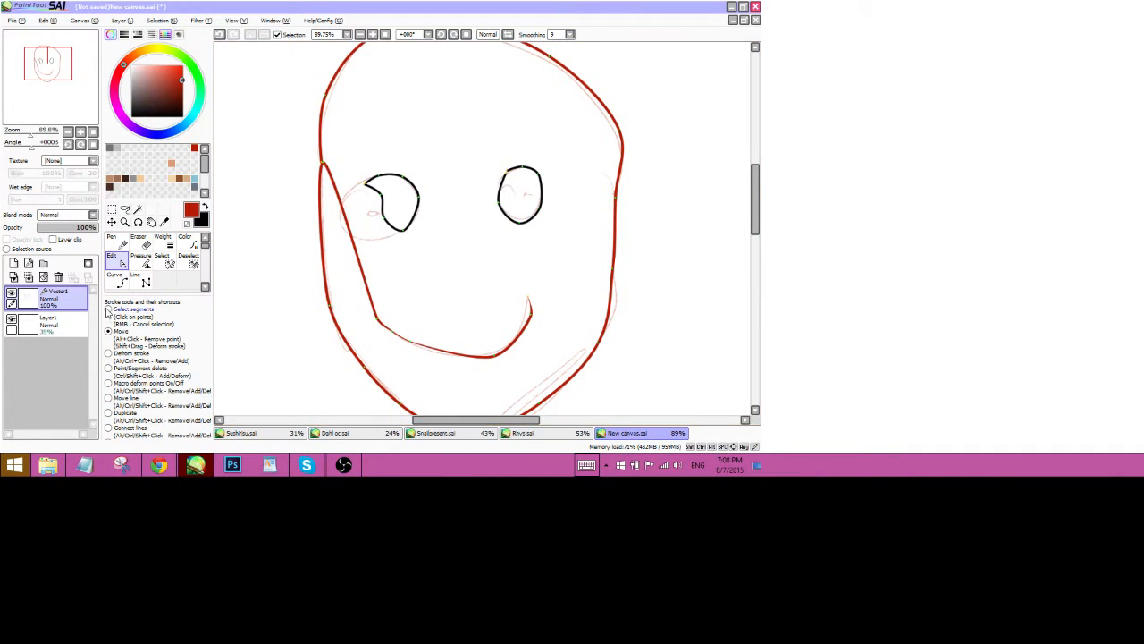
pyautogui.click(110, 313)
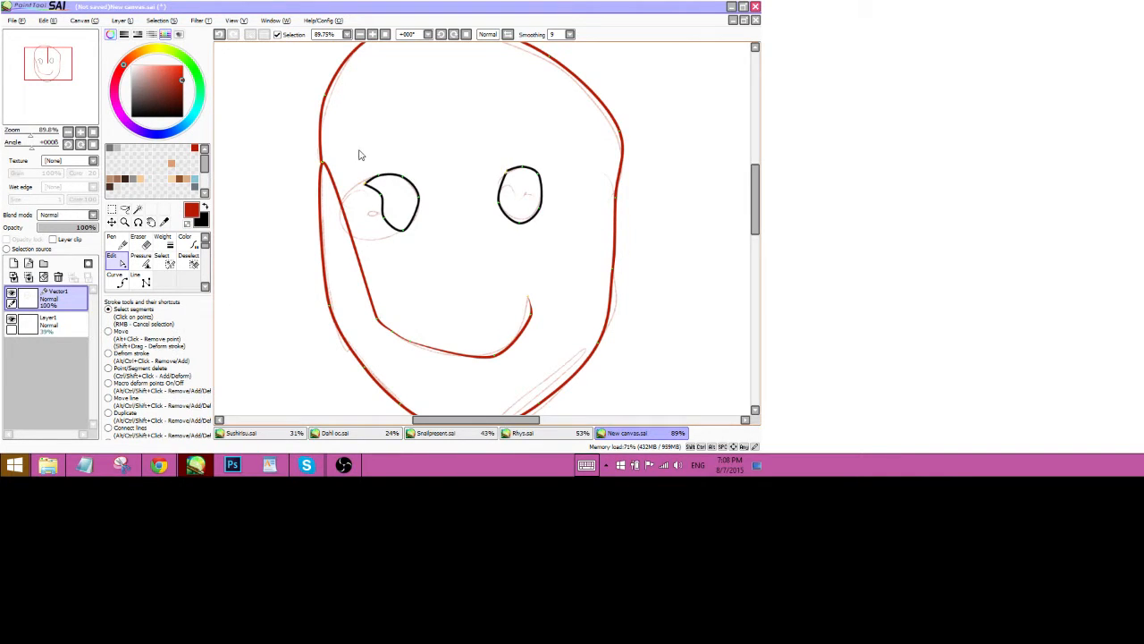
pyautogui.moveTo(359, 155); pyautogui.dragTo(449, 245)
pyautogui.click(523, 225)
pyautogui.click(112, 222)
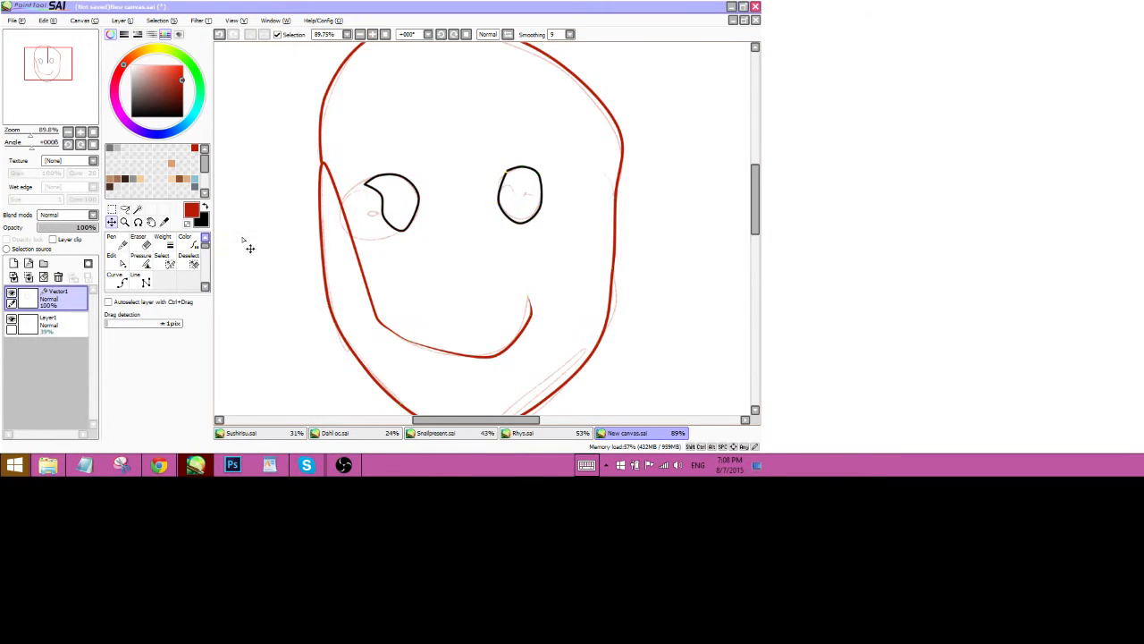
pyautogui.moveTo(450, 241)
pyautogui.mouseDown()
pyautogui.moveTo(450, 209)
pyautogui.moveTo(485, 253)
pyautogui.moveTo(492, 161)
pyautogui.moveTo(453, 238)
pyautogui.moveTo(438, 225)
pyautogui.mouseUp()
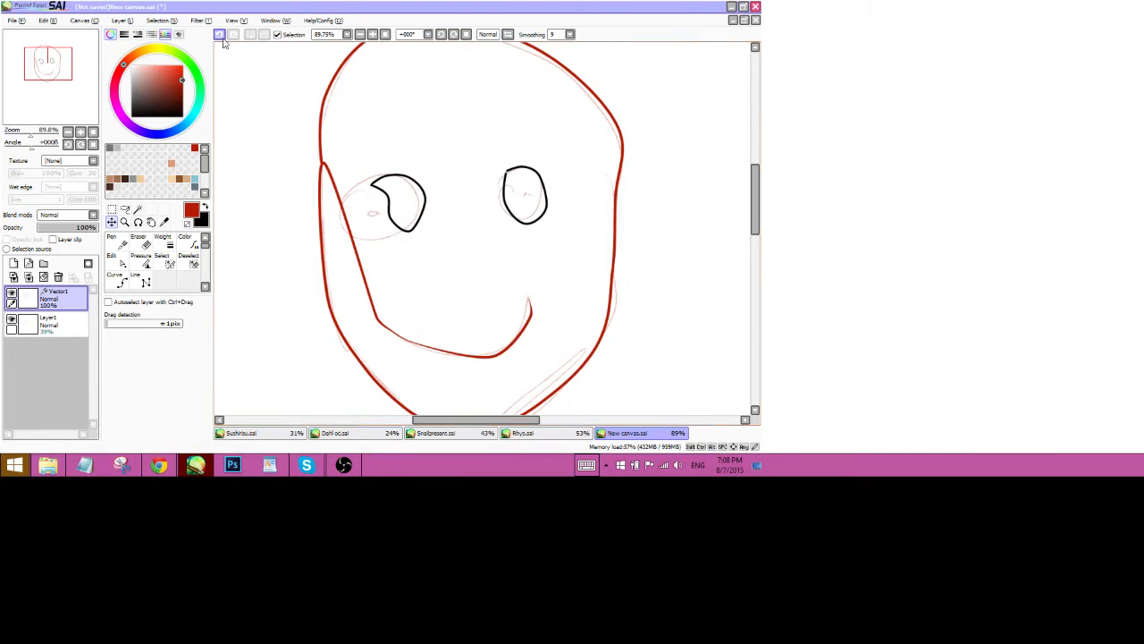
pyautogui.click(223, 38)
pyautogui.click(113, 210)
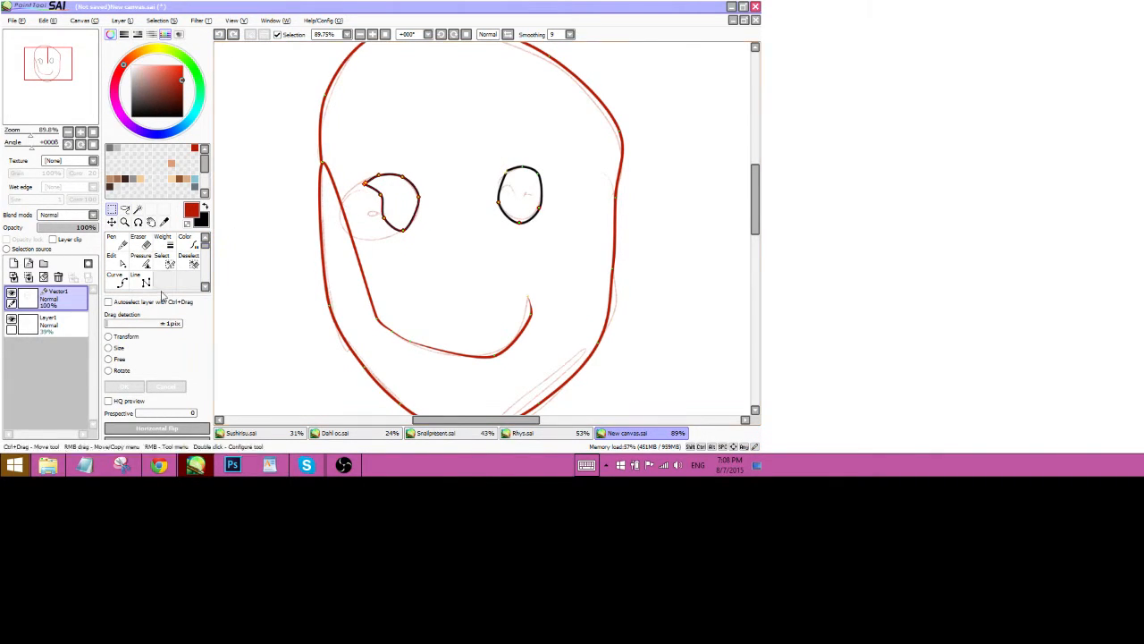
pyautogui.click(113, 257)
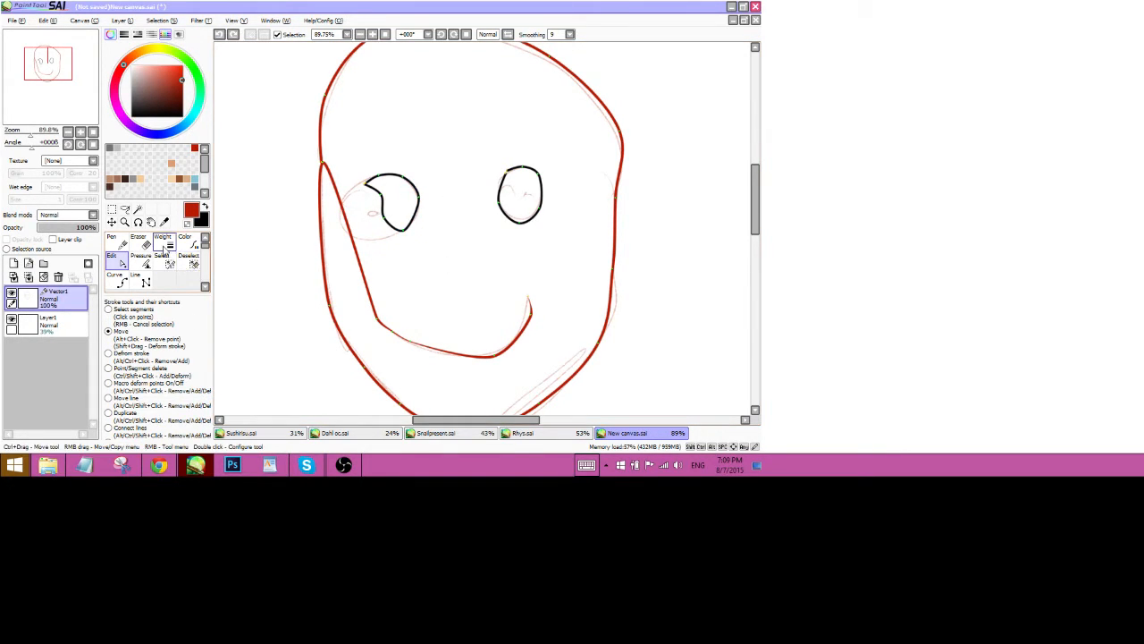
pyautogui.click(139, 209)
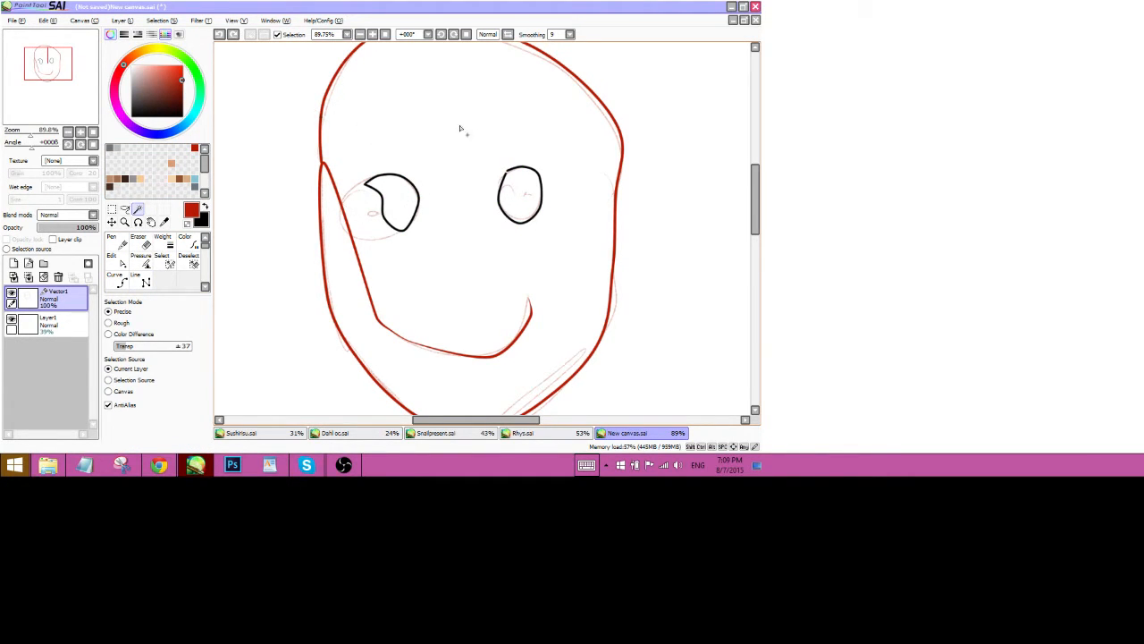
# Select the inside of the face and bucket-fill it light blue on a new layer.
pyautogui.moveTo(31, 137); pyautogui.dragTo(28, 138)
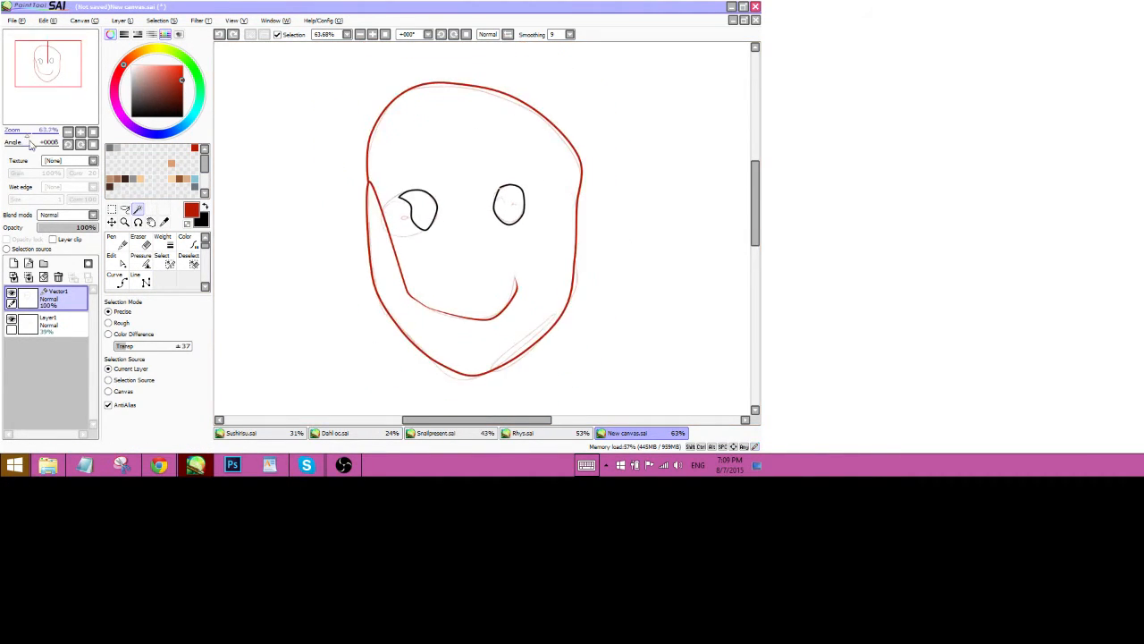
pyautogui.click(440, 150)
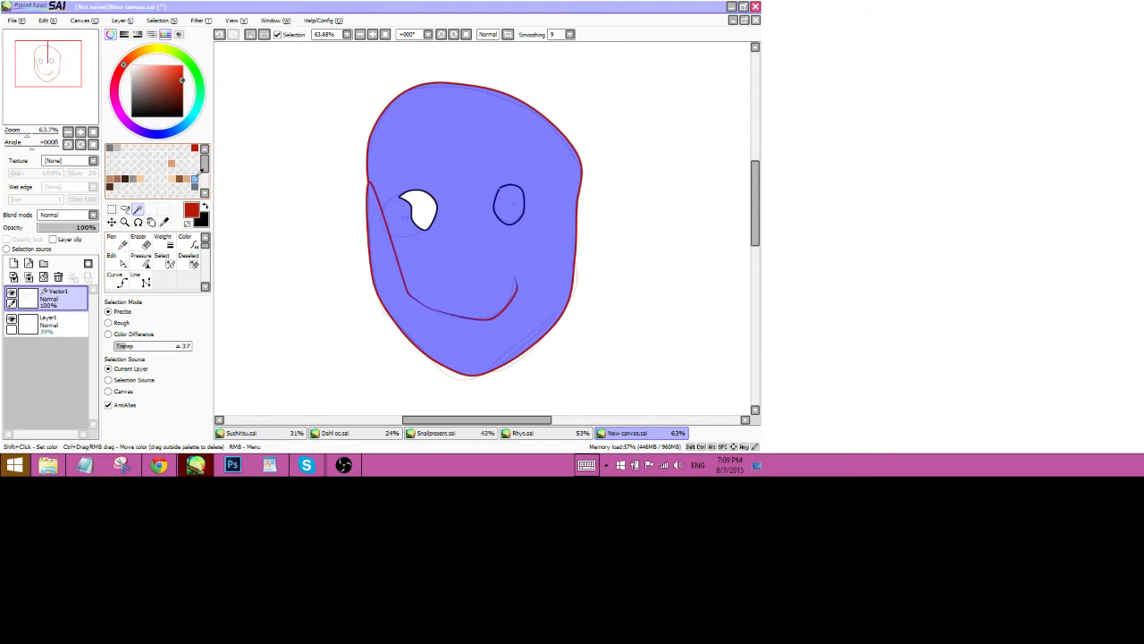
pyautogui.click(195, 185)
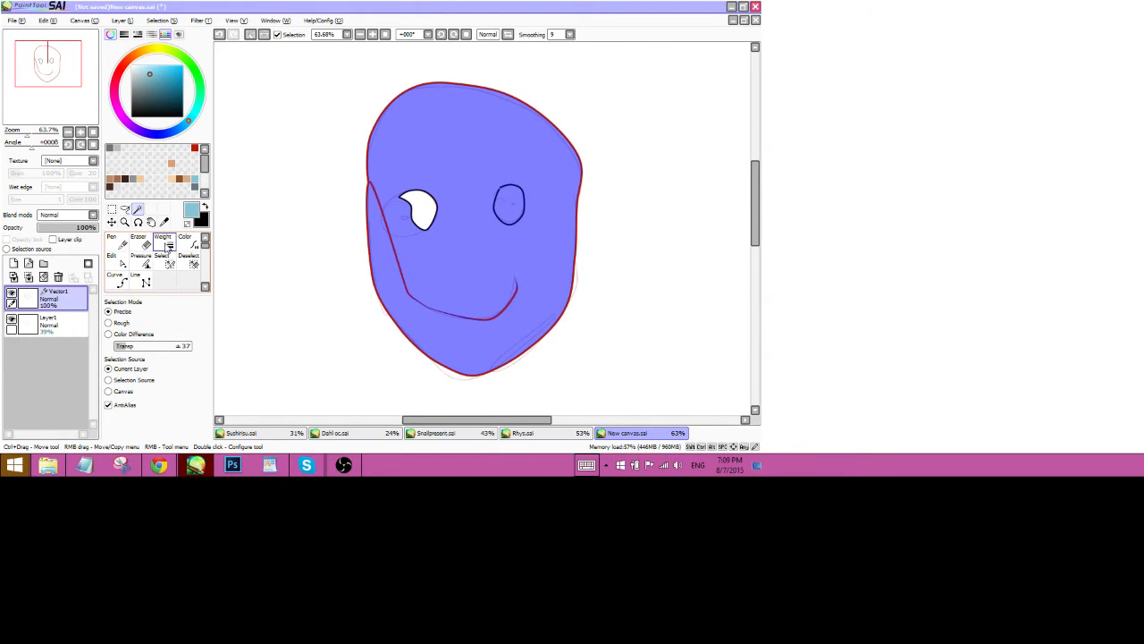
pyautogui.click(13, 263)
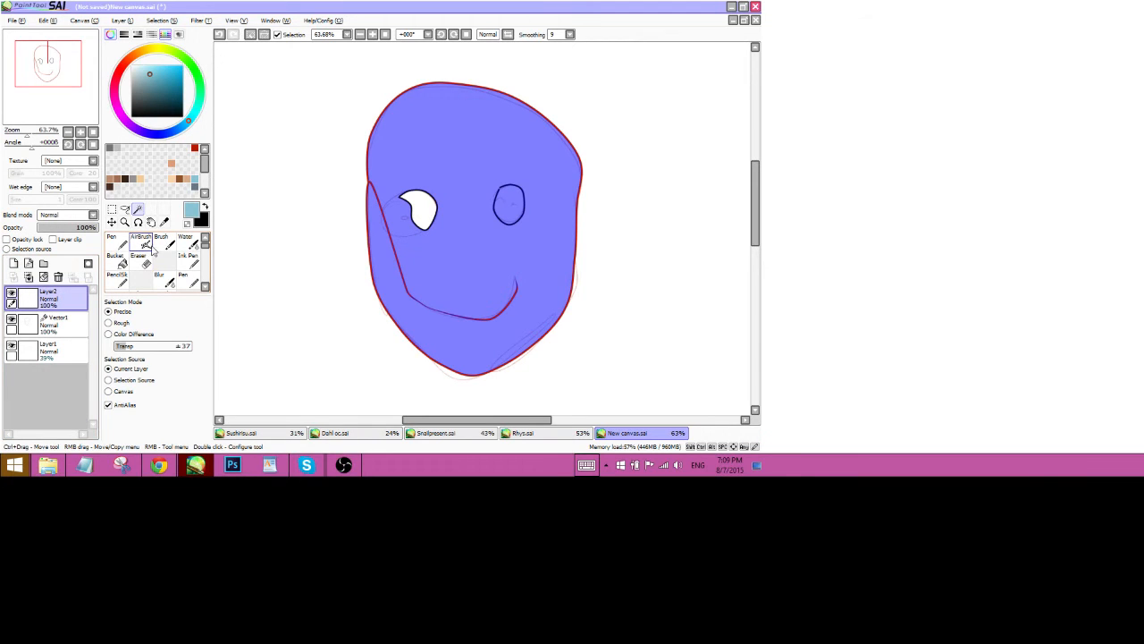
pyautogui.click(117, 260)
pyautogui.click(431, 161)
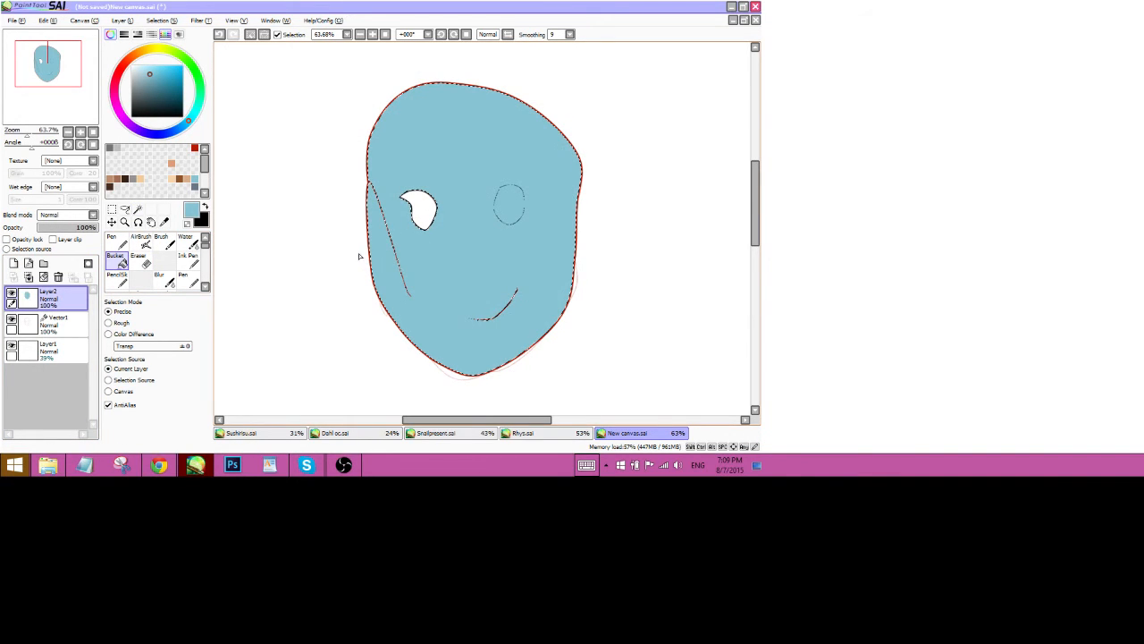
# Move the light blue fill layer beneath the Vector1 line art layer.
pyautogui.moveTo(49, 299); pyautogui.dragTo(64, 342)
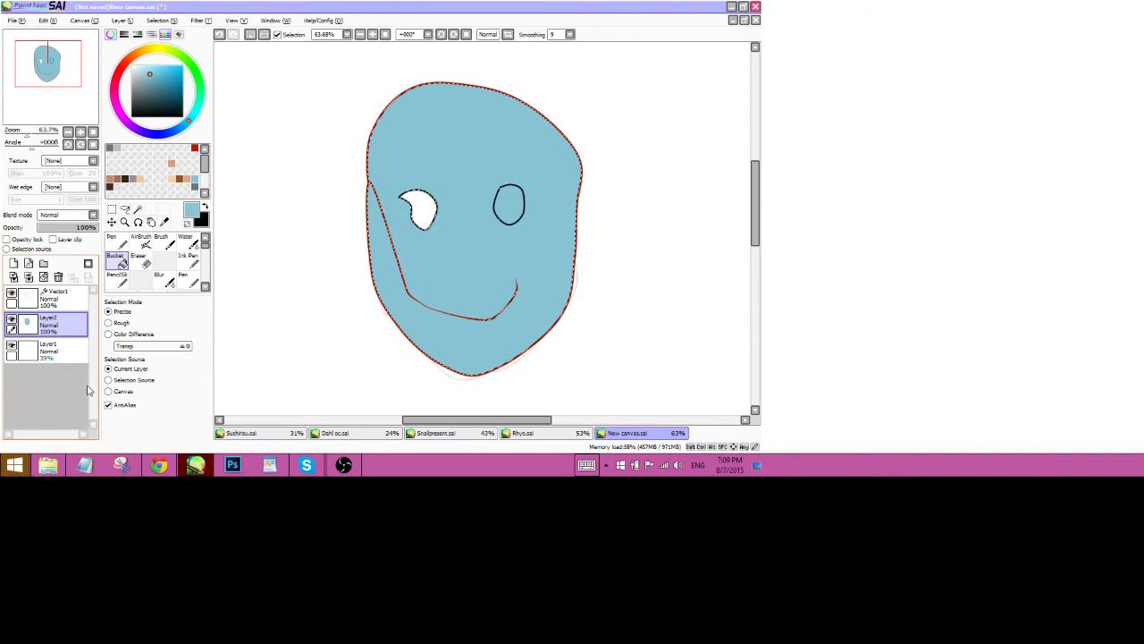
pyautogui.click(251, 35)
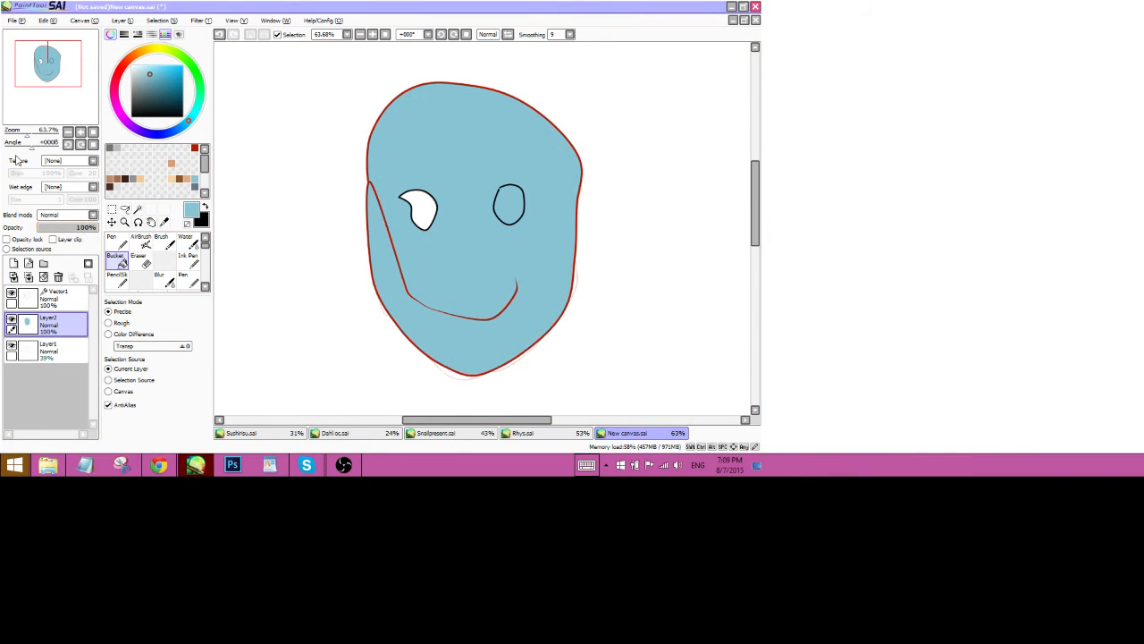
pyautogui.moveTo(27, 134)
pyautogui.mouseDown()
pyautogui.moveTo(41, 133)
pyautogui.moveTo(35, 110)
pyautogui.moveTo(25, 132)
pyautogui.mouseUp()
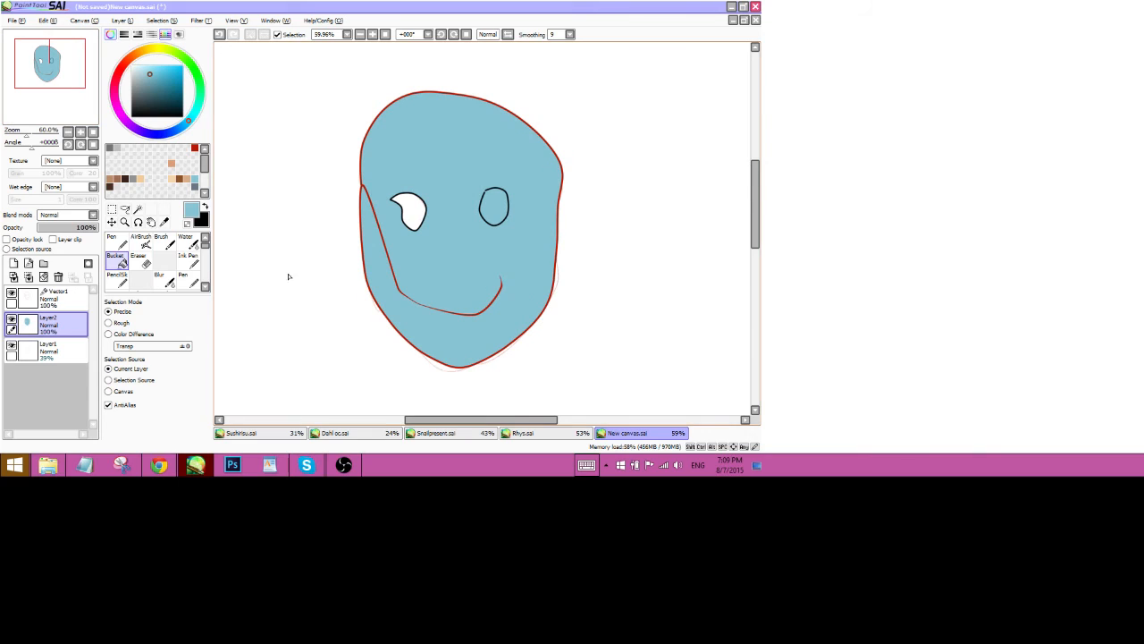
pyautogui.click(343, 465)
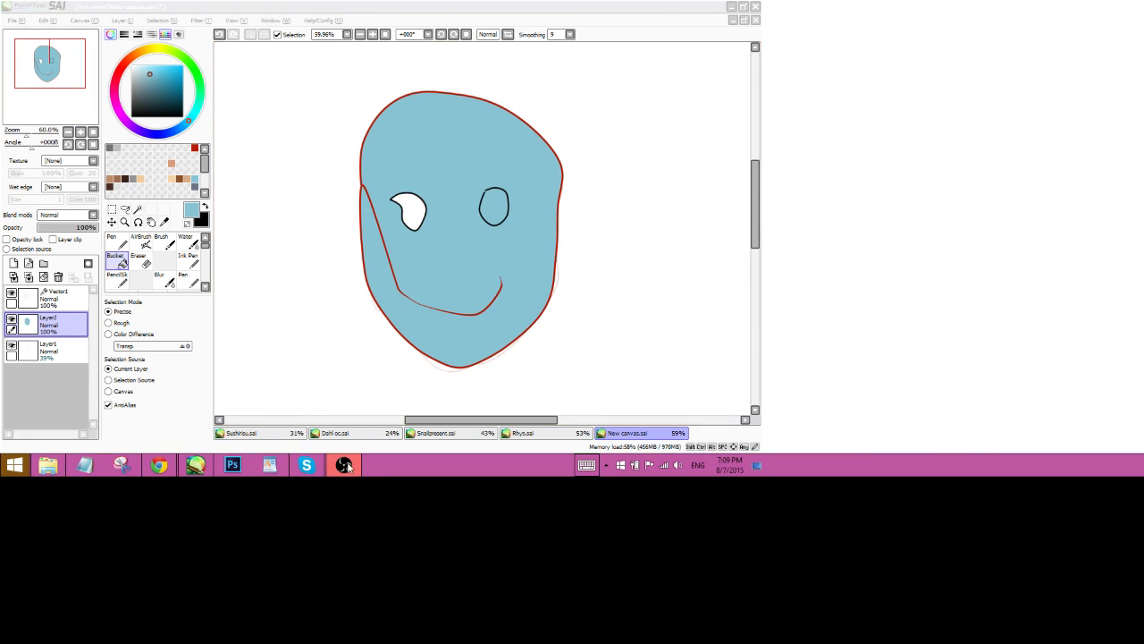